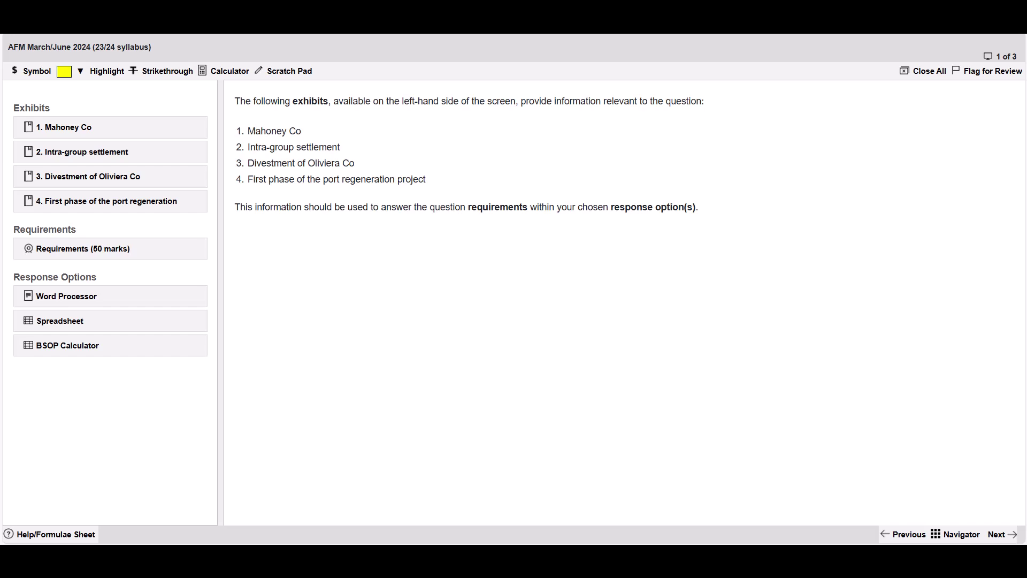
Step: Open the Requirements (50 marks) and the Word Processor, enlarge the word processor and arrange both windows side by side
{"action": "left_click", "coordinate": [83, 248]}
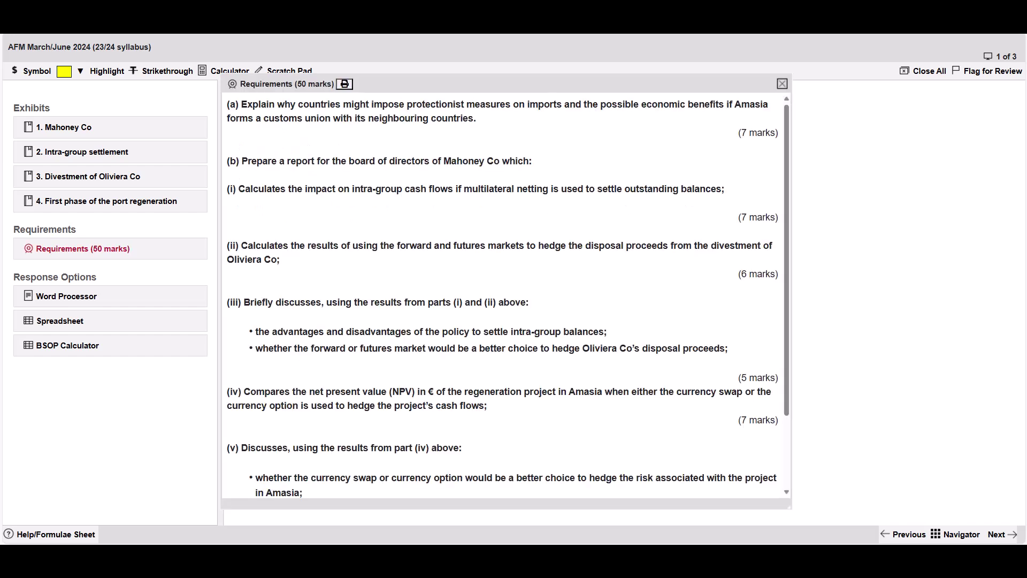
{"action": "left_click", "coordinate": [66, 296]}
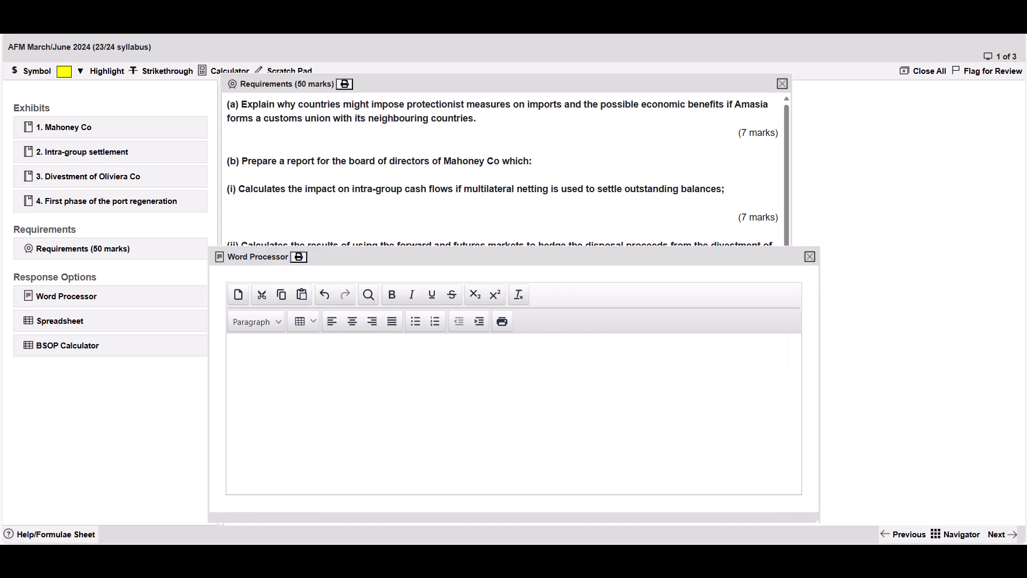
{"action": "left_click_drag", "start_coordinate": [514, 257], "coordinate": [644, 79]}
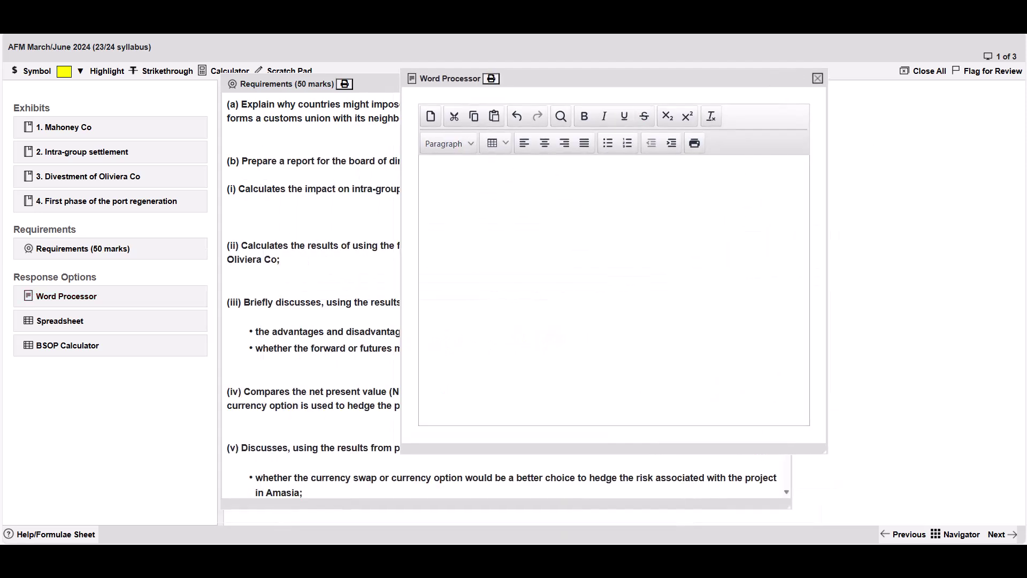
{"action": "left_click_drag", "start_coordinate": [827, 454], "coordinate": [832, 514]}
{"action": "left_click_drag", "start_coordinate": [645, 78], "coordinate": [835, 81]}
{"action": "left_click_drag", "start_coordinate": [407, 84], "coordinate": [205, 85]}
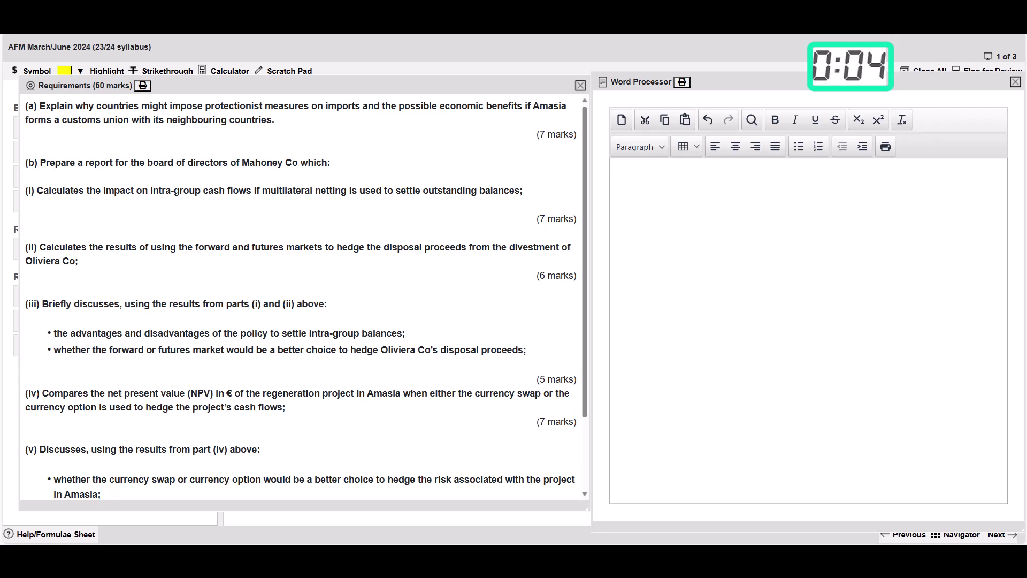
Step: Write the bold, underlined heading "a) Protectist Measures (7 marks = 14 mins)" and leave space below it
{"action": "type", "text": "a) Pro"}
{"action": "type", "text": "tection"}
{"action": "key", "text": "BackSpace"}
{"action": "key", "text": "BackSpace"}
{"action": "type", "text": "st Measures"}
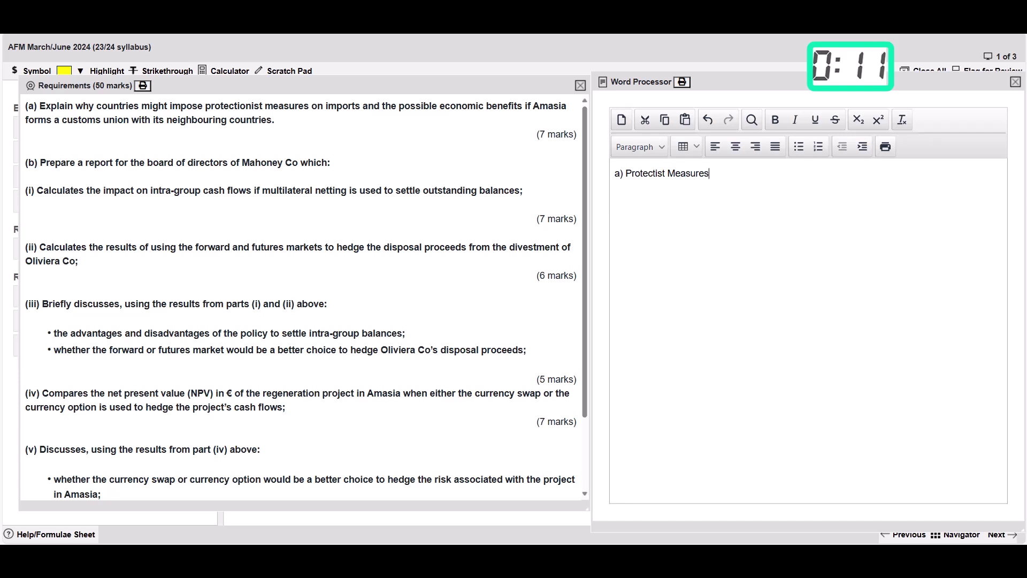
{"action": "type", "text": " (7 marks = 14 mins)"}
{"action": "left_click_drag", "start_coordinate": [796, 173], "coordinate": [615, 173]}
{"action": "key", "text": "ctrl+b"}
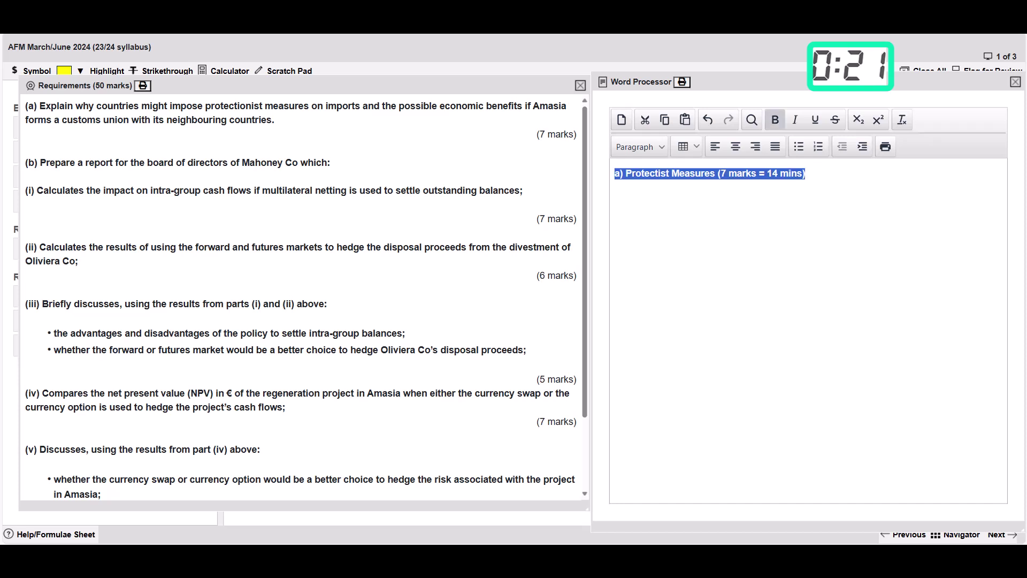
{"action": "key", "text": "ctrl+u"}
{"action": "key", "text": "End"}
{"action": "key", "text": "Return"}
{"action": "key", "text": "Return"}
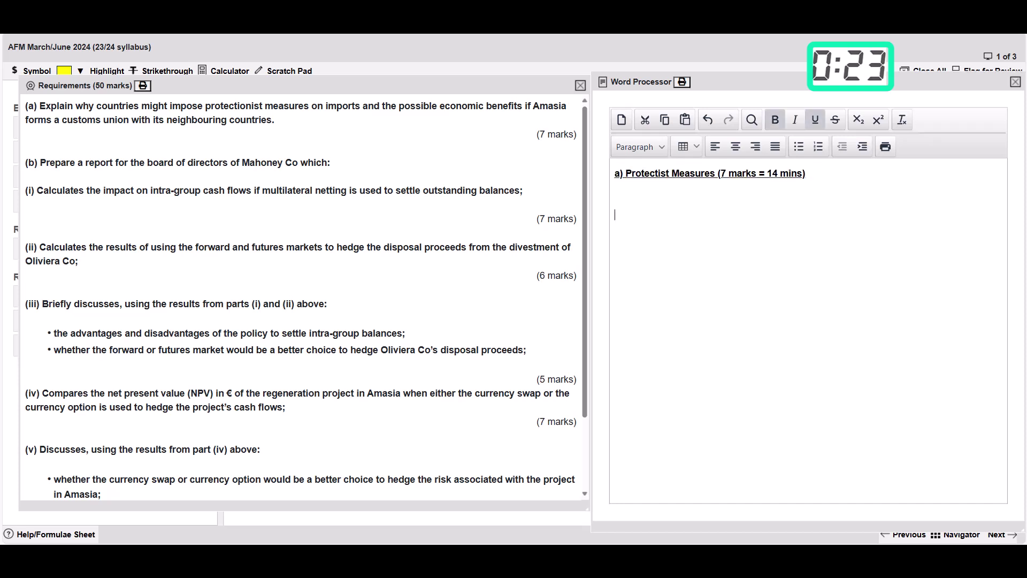
Step: Add the bold, underlined label "b)" with the title "Report to the Board of Directors of Mahoney Co" beneath it
{"action": "type", "text": "b)"}
{"action": "left_click_drag", "start_coordinate": [83, 163], "coordinate": [177, 163]}
{"action": "type", "text": "Report to the Boa"}
{"action": "key", "text": "BackSpace"}
{"action": "key", "text": "BackSpace"}
{"action": "type", "text": "oard of Directors of Mahoney Co"}
{"action": "key", "text": "Return"}
{"action": "key", "text": "ctrl+b"}
{"action": "key", "text": "ctrl+u"}
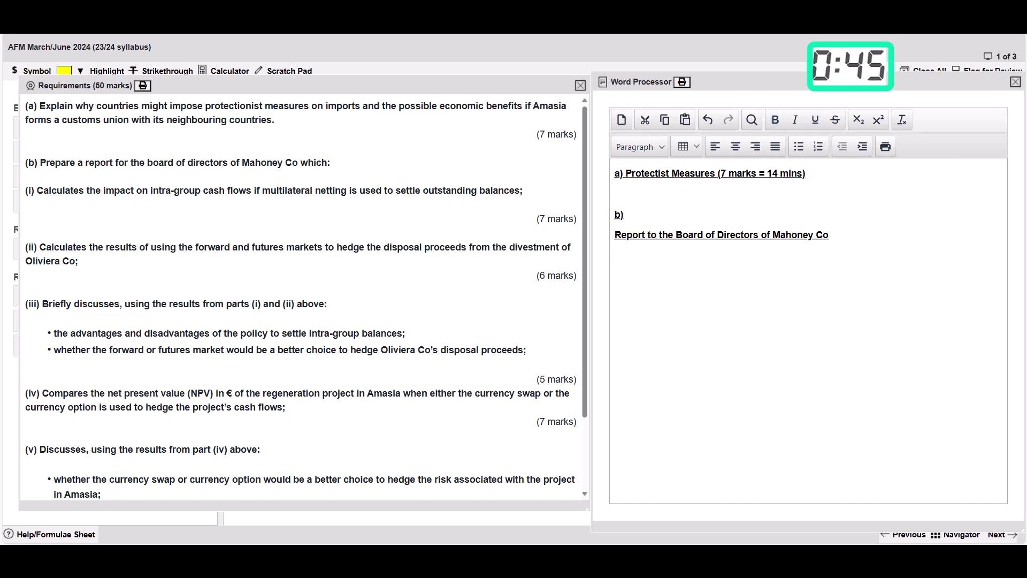
Step: Add the bold, non-underlined lines "To: BoD of Mahoney" and "From: Finance Manager" under the report title
{"action": "key", "text": "ctrl+u"}
{"action": "type", "text": "b("}
{"action": "key", "text": "BackSpace"}
{"action": "key", "text": "BackSpace"}
{"action": "key", "text": "ctrl+b"}
{"action": "key", "text": "ctrl+u"}
{"action": "type", "text": "To: Bod"}
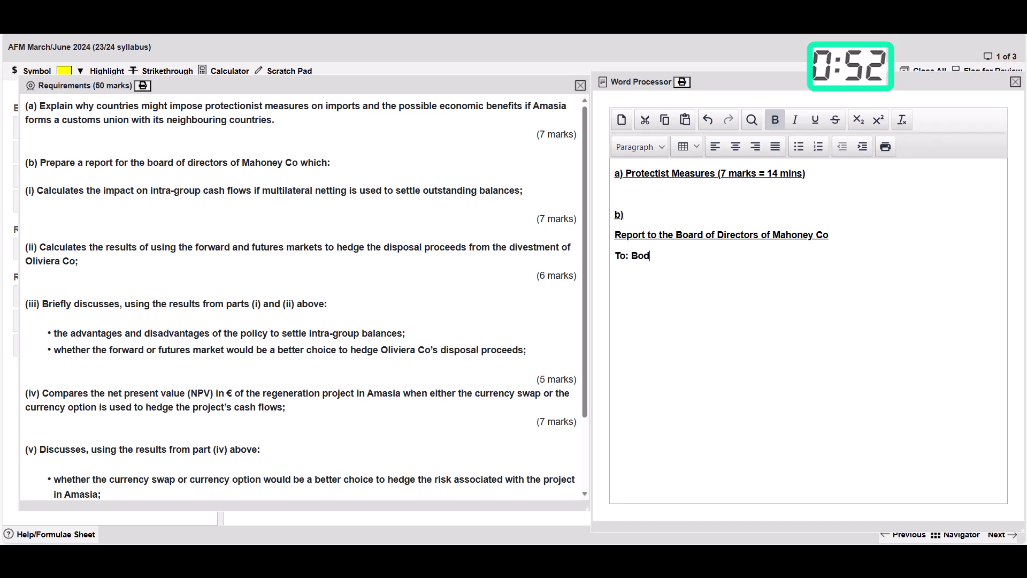
{"action": "key", "text": "BackSpace"}
{"action": "type", "text": "D of Mahoney "}
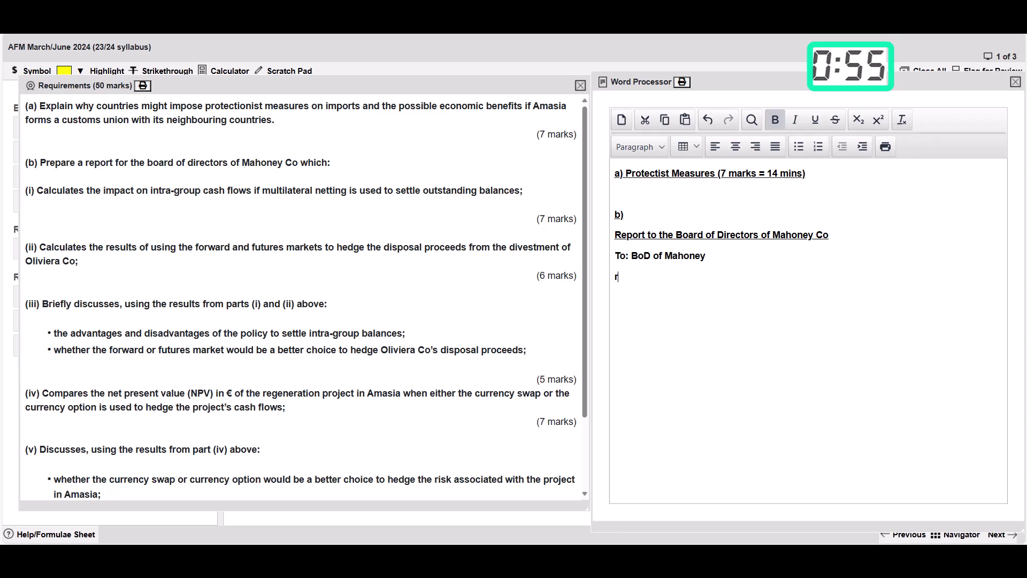
{"action": "type", "text": "From: Finance Manager"}
{"action": "key", "text": "Return"}
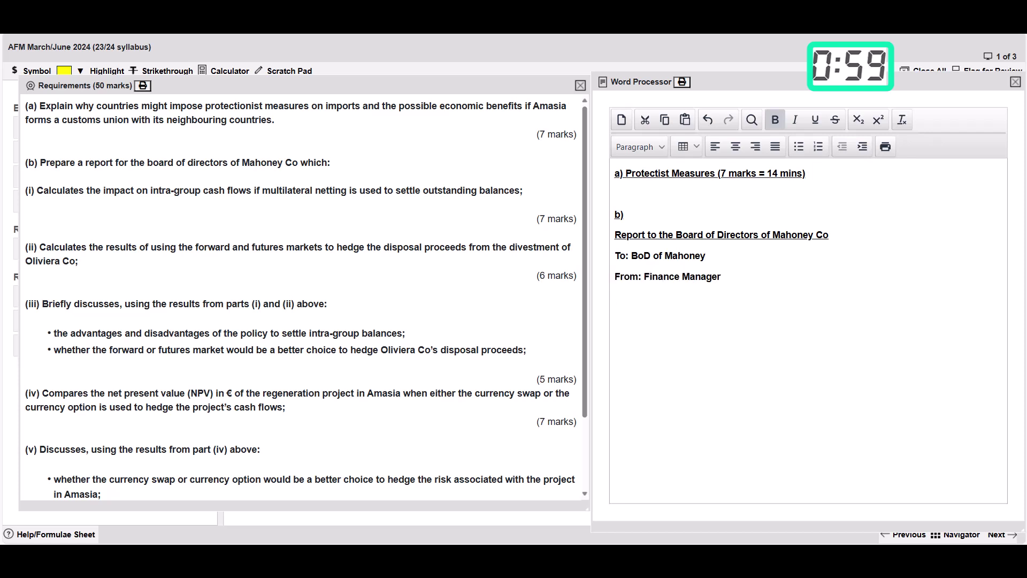
Step: Add an empty "Subject:" line and the line "Date: Today's date" to the report header
{"action": "type", "text": "Subject:"}
{"action": "key", "text": "Return"}
{"action": "type", "text": "Date: TOday"}
{"action": "key", "text": "BackSpace"}
{"action": "key", "text": "BackSpace"}
{"action": "key", "text": "BackSpace"}
{"action": "key", "text": "BackSpace"}
{"action": "type", "text": "oday's"}
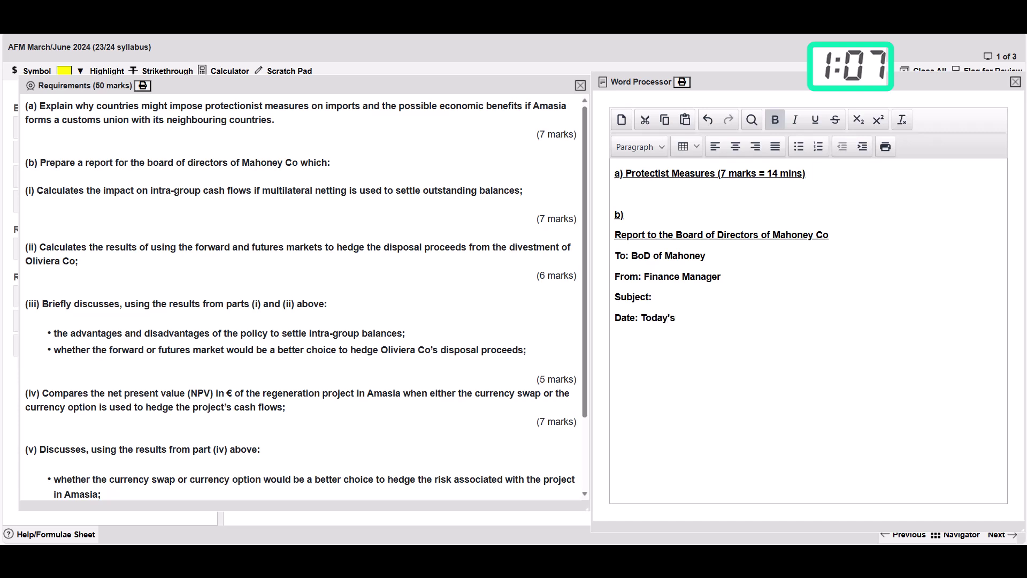
{"action": "type", "text": " date"}
{"action": "key", "text": "Return"}
Step: Highlight the word "report" in requirement (b) in yellow and leave a blank line below the report's date line
{"action": "left_click_drag", "start_coordinate": [83, 162], "coordinate": [114, 162]}
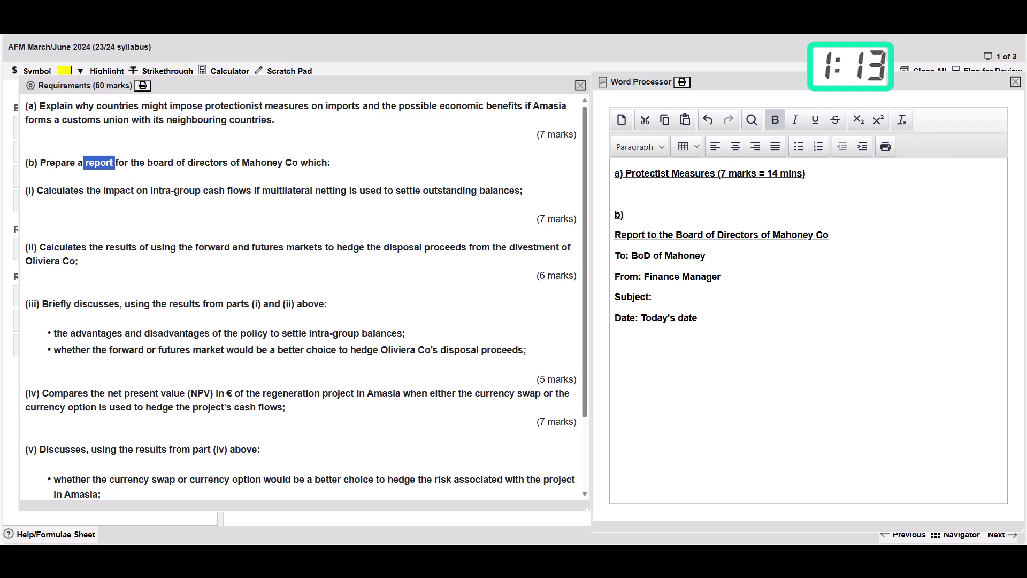
{"action": "left_click", "coordinate": [107, 71]}
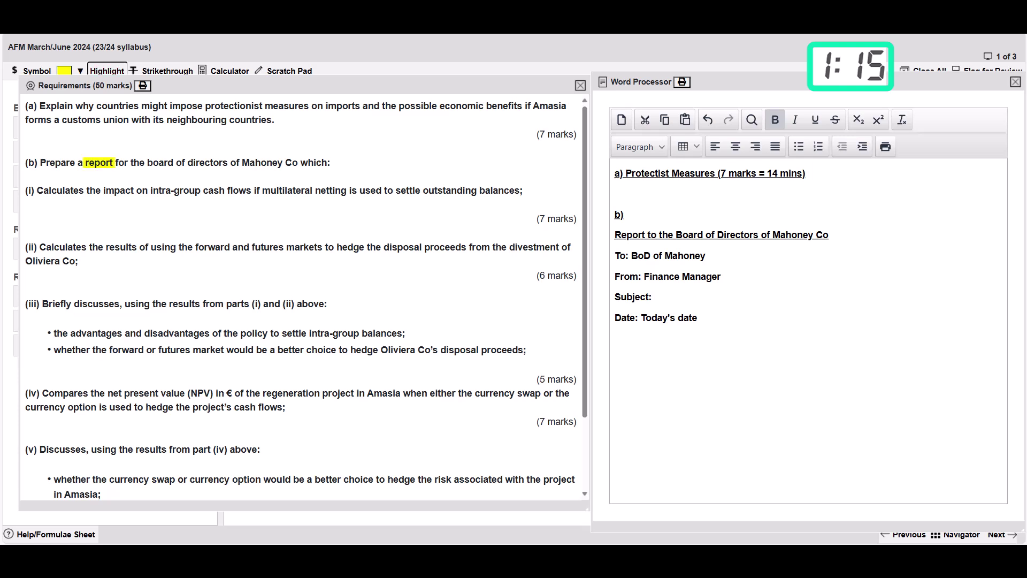
{"action": "left_click", "coordinate": [615, 338]}
{"action": "key", "text": "Return"}
Step: Add the bold, underlined heading "Introduction" below the report header, followed by blank space
{"action": "type", "text": "b)"}
{"action": "key", "text": "BackSpace"}
{"action": "key", "text": "BackSpace"}
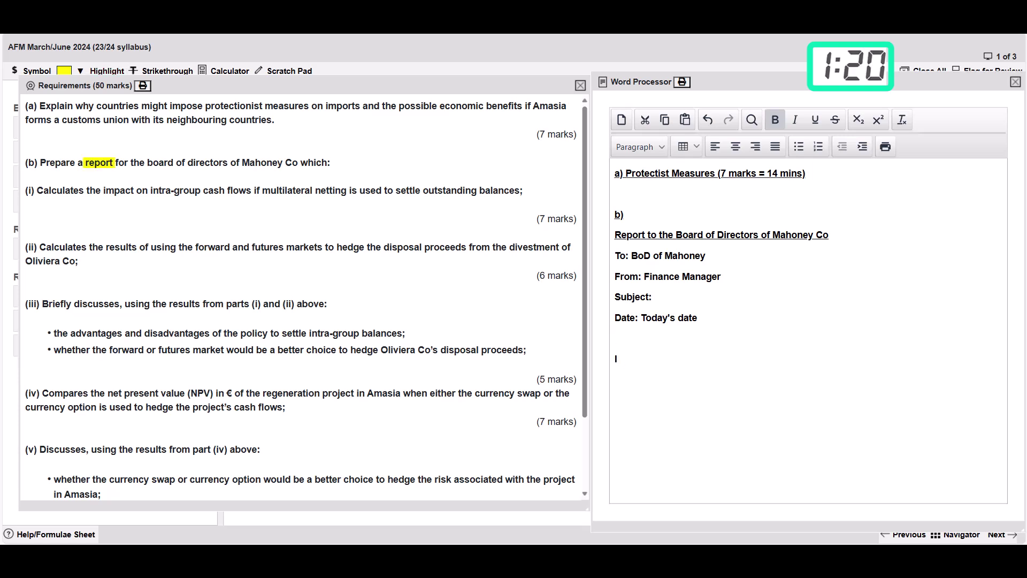
{"action": "key", "text": "ctrl+u"}
{"action": "type", "text": "Int"}
{"action": "key", "text": "BackSpace"}
{"action": "type", "text": "trodu"}
{"action": "key", "text": "BackSpace"}
{"action": "key", "text": "BackSpace"}
{"action": "type", "text": "duction"}
{"action": "key", "text": "Return"}
{"action": "key", "text": "Return"}
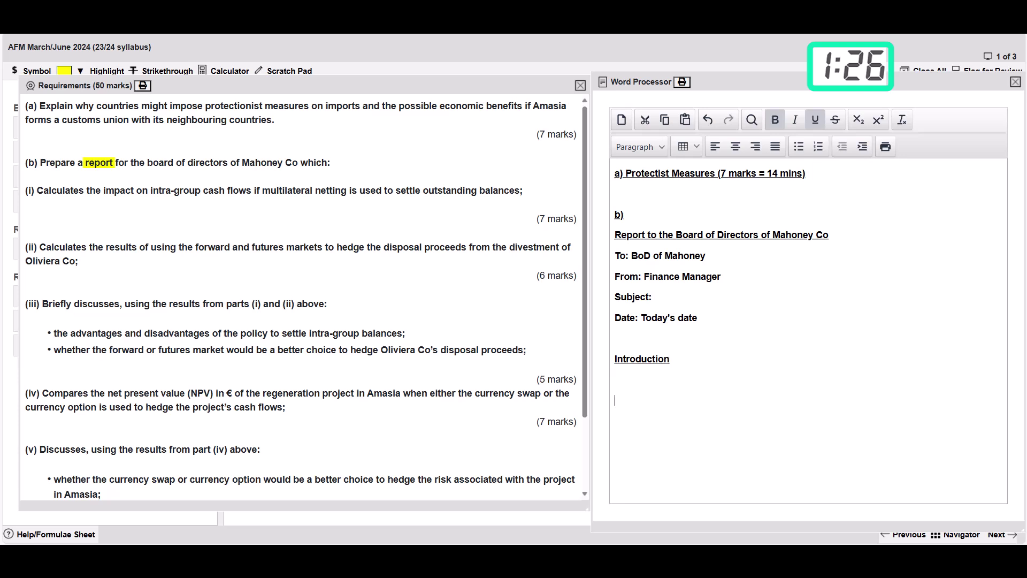
Step: Add the bold, underlined headings "Report Finding" and "Conclusion" below the introduction, separated by a blank line
{"action": "type", "text": "Report "}
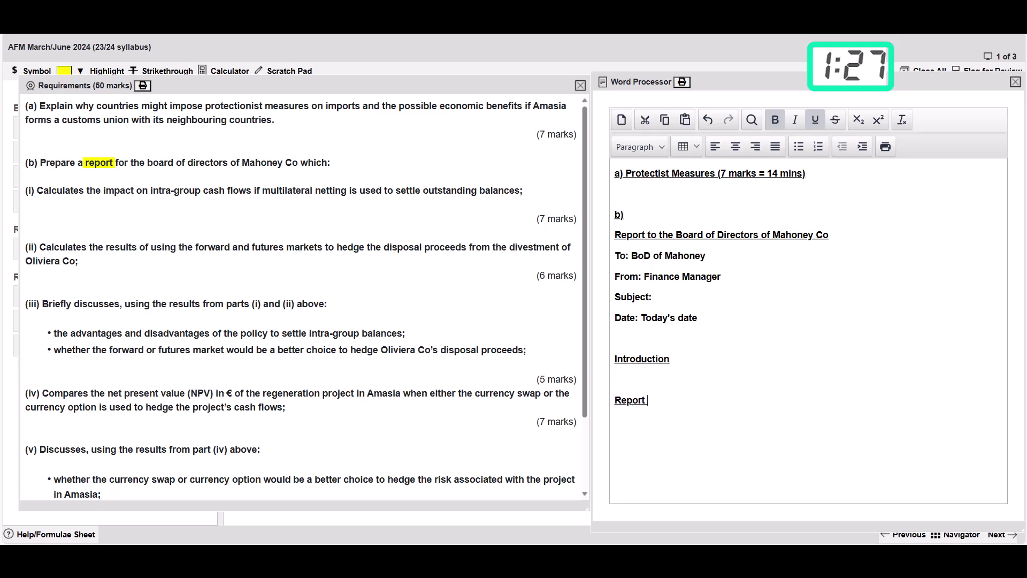
{"action": "type", "text": "Finding"}
{"action": "key", "text": "Return"}
{"action": "key", "text": "Return"}
{"action": "type", "text": "Conl"}
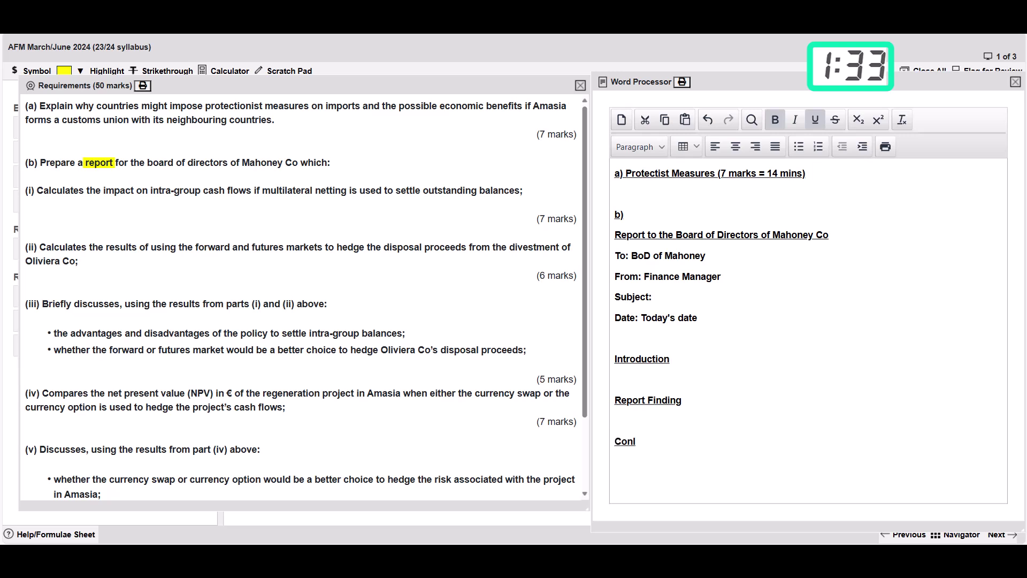
{"action": "key", "text": "BackSpace"}
{"action": "type", "text": "clusion"}
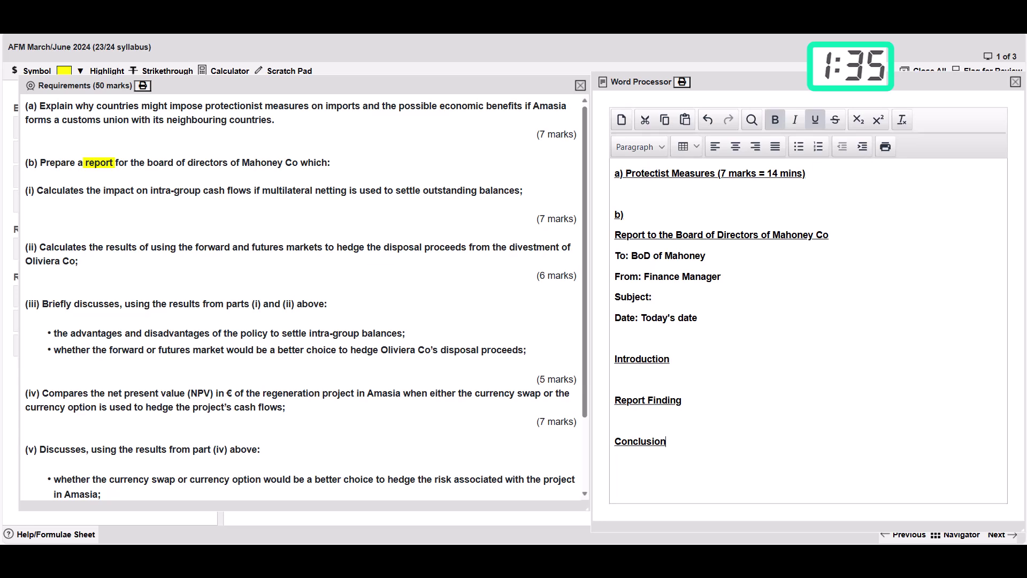
Step: Open the Spreadsheet response option and enter the bold, underlined title "Appendix" in cell A1
{"action": "left_click_drag", "start_coordinate": [310, 85], "coordinate": [334, 81]}
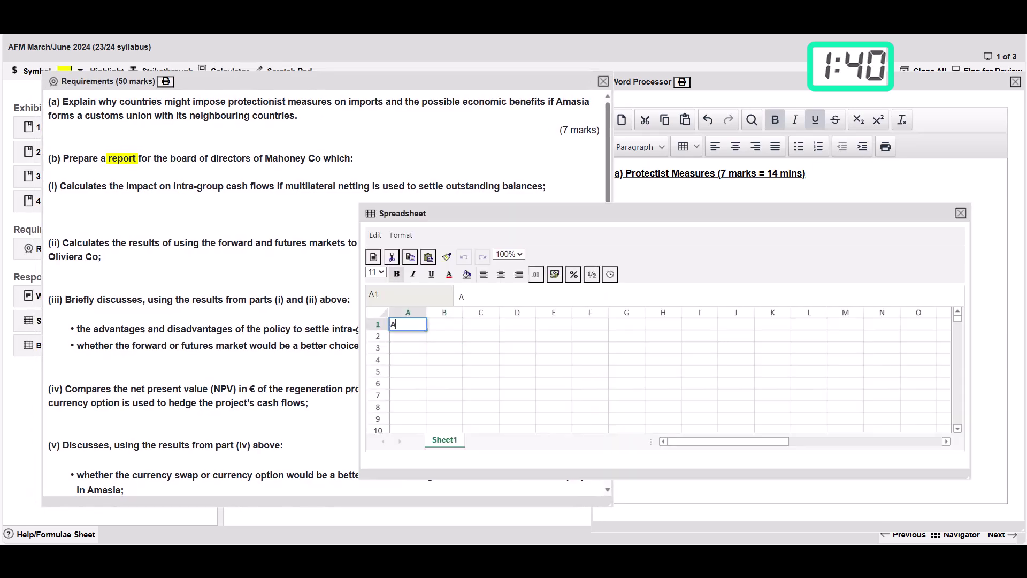
{"action": "type", "text": "ppendix"}
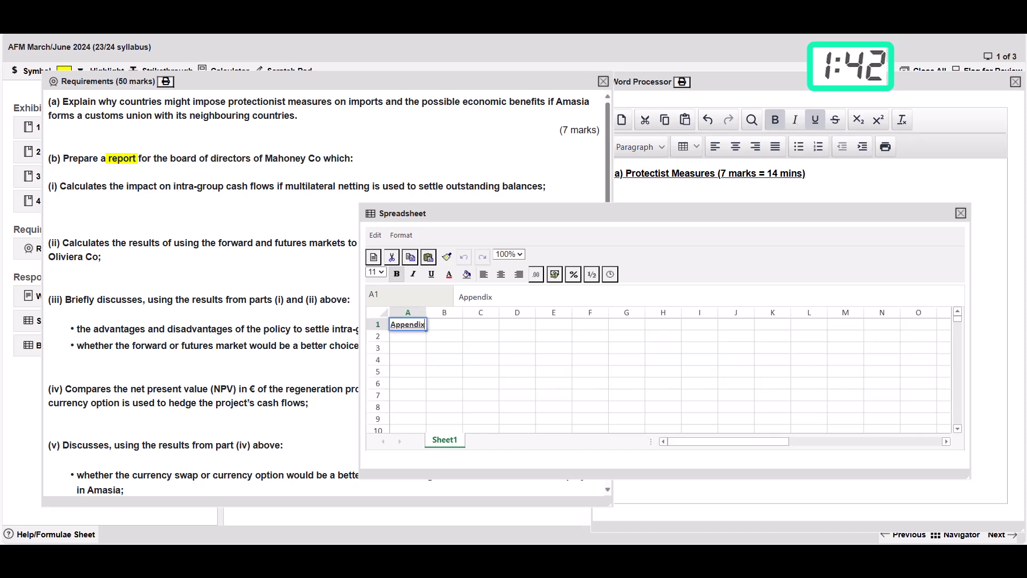
{"action": "key", "text": "Return"}
{"action": "left_click", "coordinate": [553, 359]}
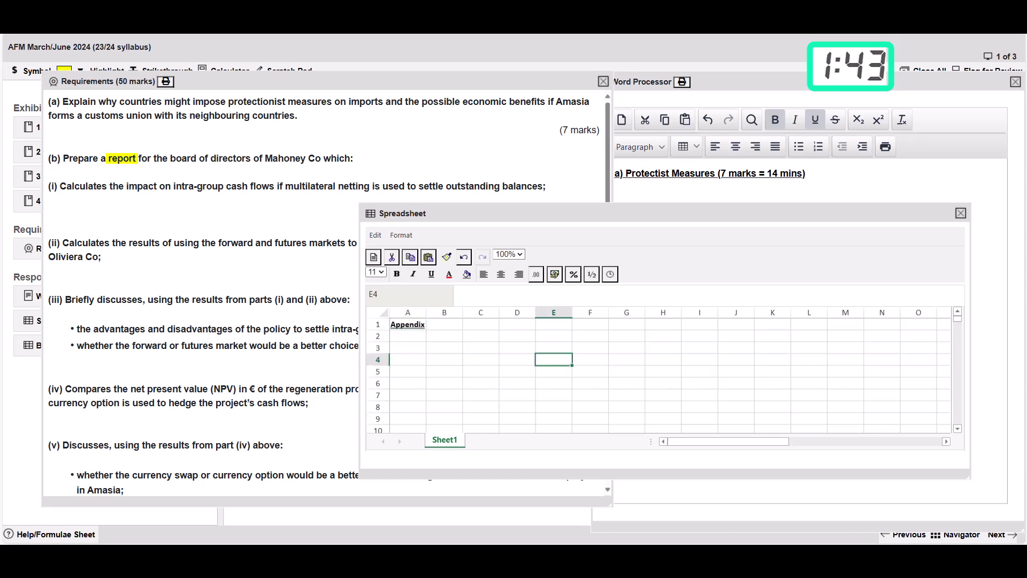
{"action": "left_click", "coordinate": [408, 324]}
{"action": "left_click", "coordinate": [407, 348]}
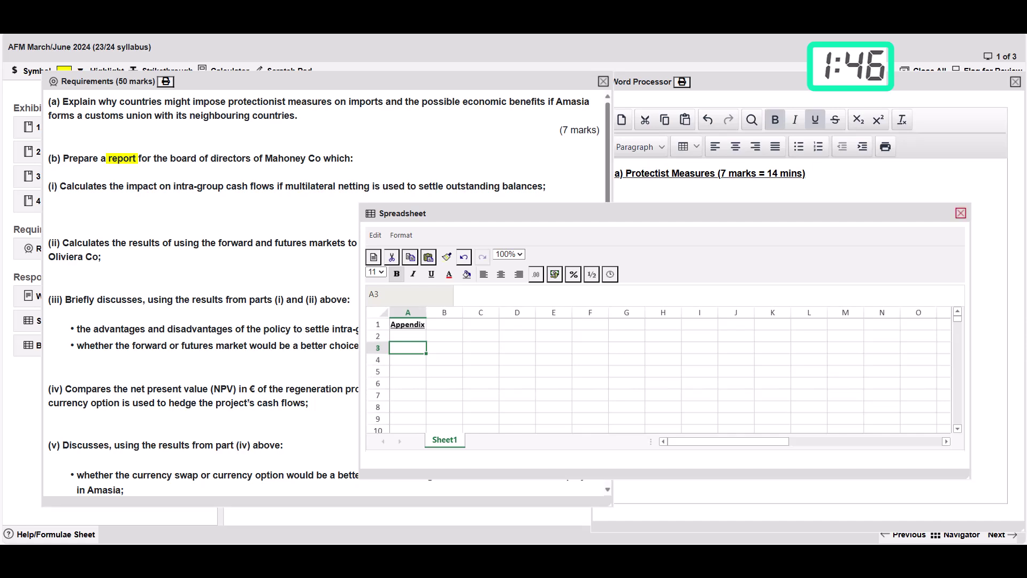
Step: Close the spreadsheet and realign the requirements and word processor windows side by side
{"action": "left_click", "coordinate": [961, 213]}
{"action": "left_click", "coordinate": [697, 318]}
{"action": "mouse_move", "coordinate": [775, 82]}
{"action": "left_mouse_down"}
{"action": "mouse_move", "coordinate": [766, 87]}
{"action": "mouse_move", "coordinate": [776, 86]}
{"action": "left_mouse_up"}
{"action": "left_click_drag", "start_coordinate": [375, 82], "coordinate": [358, 84]}
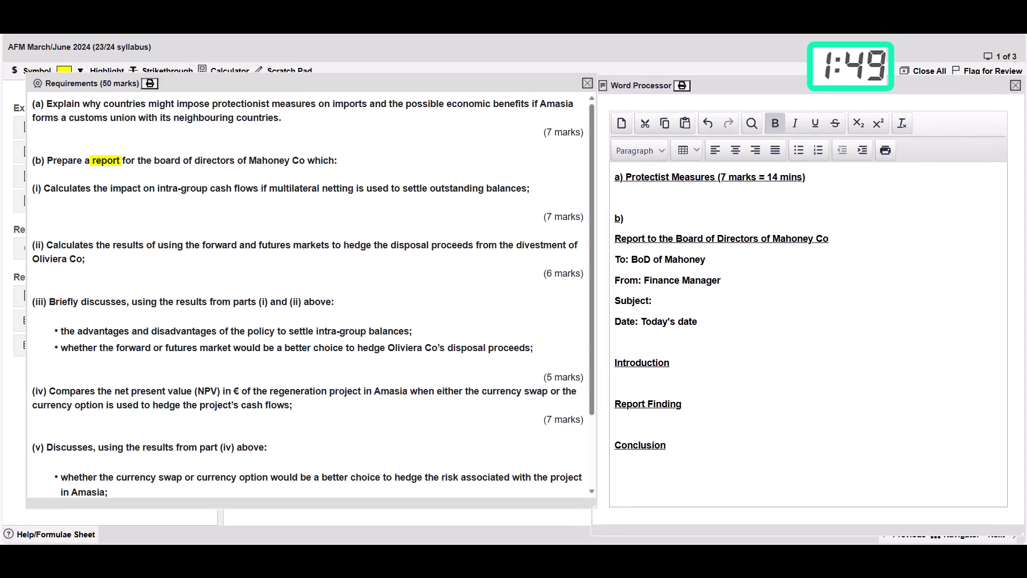
Step: Insert extra blank lines under the Introduction heading and above the Conclusion heading
{"action": "left_click", "coordinate": [616, 383]}
{"action": "key", "text": "Return"}
{"action": "left_click", "coordinate": [615, 446]}
{"action": "key", "text": "Return"}
{"action": "key", "text": "Return"}
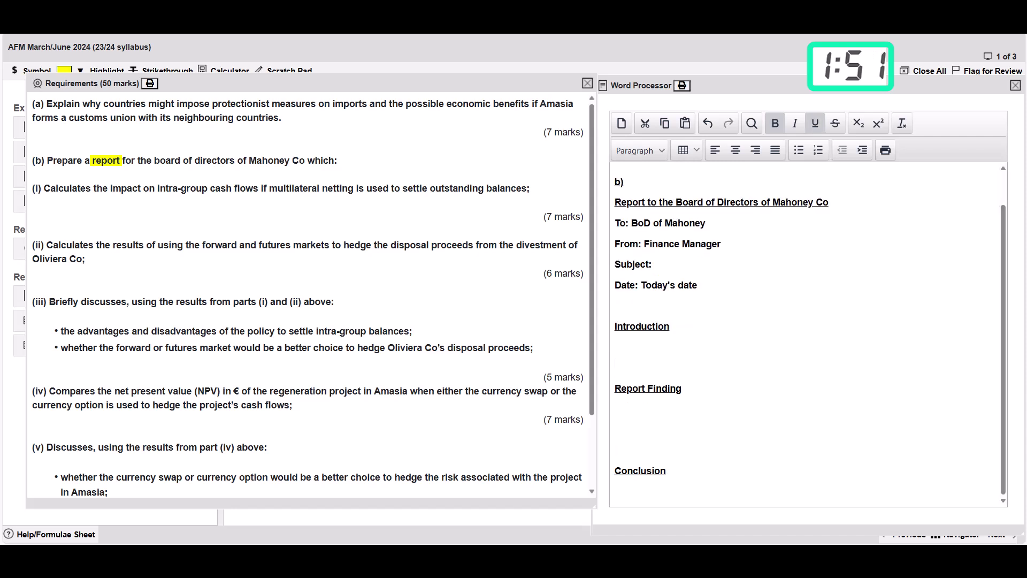
Step: Reread requirements (b)(i) and (ii), change the findings heading to "Report Findings" and add the label "i)" below it
{"action": "scroll", "coordinate": [808, 333], "scroll_direction": "up", "scroll_amount": 1}
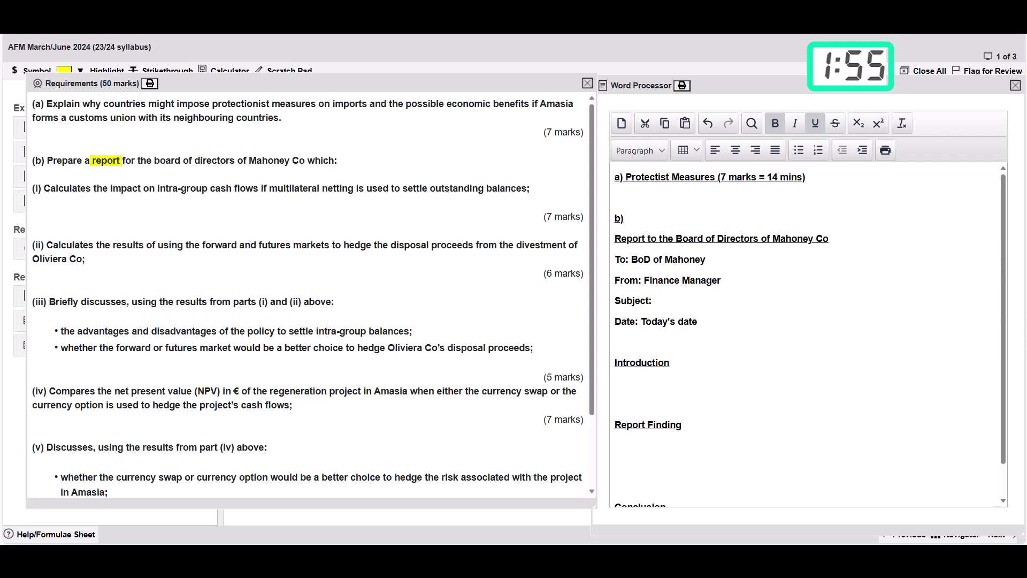
{"action": "left_click_drag", "start_coordinate": [44, 187], "coordinate": [259, 188]}
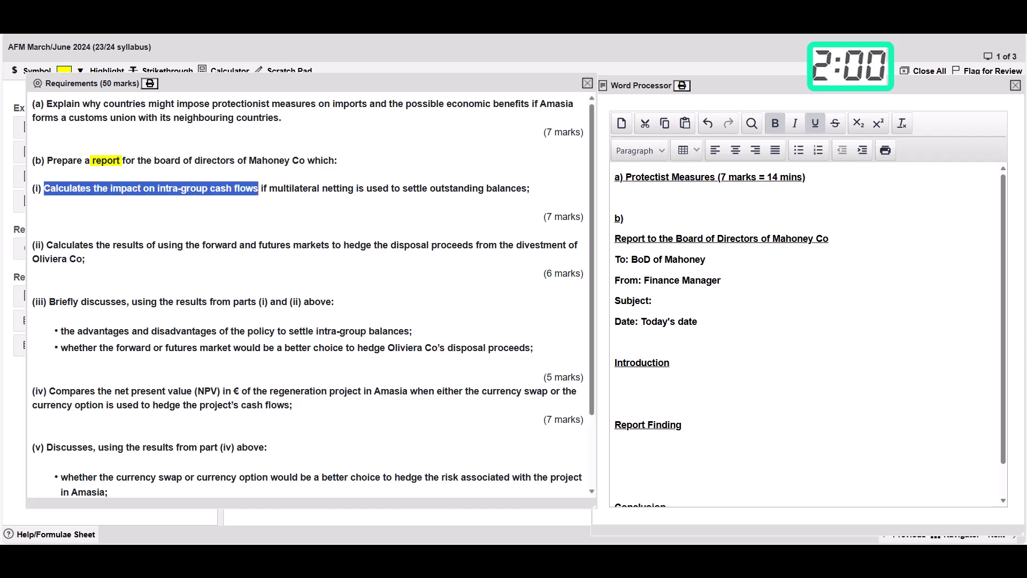
{"action": "left_click", "coordinate": [258, 188]}
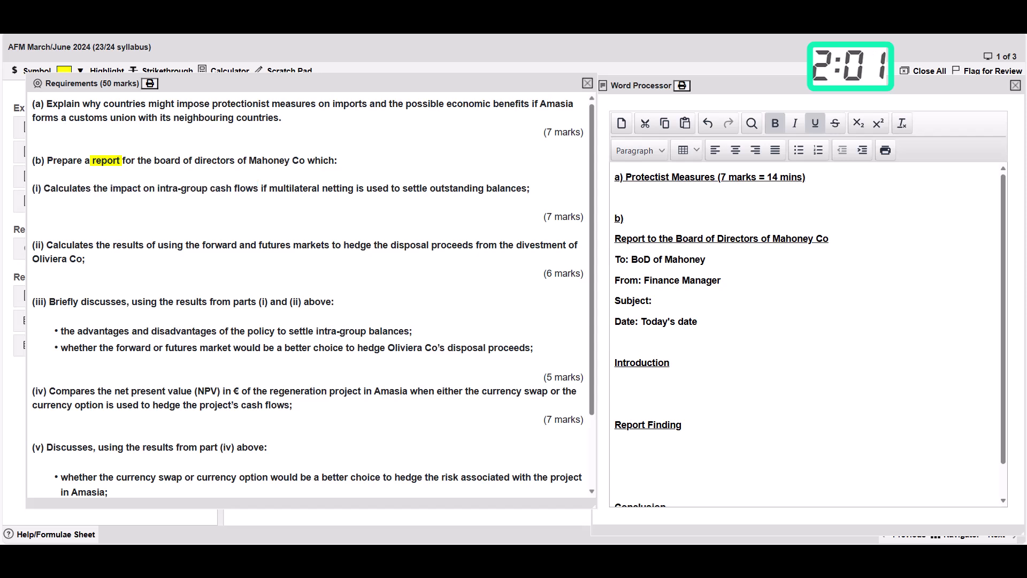
{"action": "left_click_drag", "start_coordinate": [46, 244], "coordinate": [330, 244]}
{"action": "left_click", "coordinate": [329, 245]}
{"action": "scroll", "coordinate": [808, 335], "scroll_direction": "down", "scroll_amount": 1}
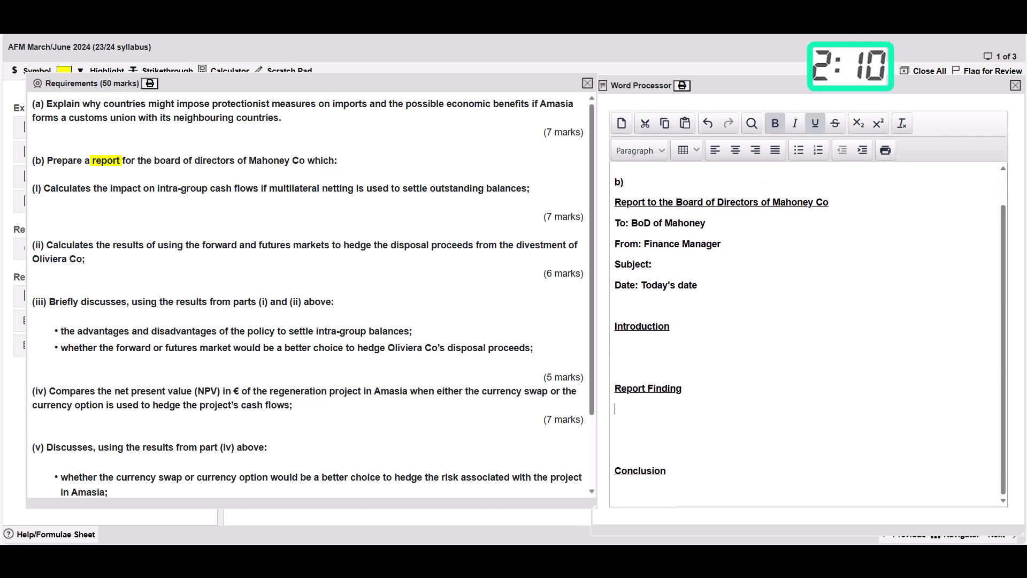
{"action": "type", "text": "s"}
{"action": "type", "text": ")"}
{"action": "key", "text": "Return"}
Step: Write "Please see appendix" in plain text under item i) and leave a blank line after it
{"action": "key", "text": "ctrl+b"}
{"action": "key", "text": "ctrl+u"}
{"action": "type", "text": "Please see appendix"}
{"action": "key", "text": "Return"}
{"action": "key", "text": "Return"}
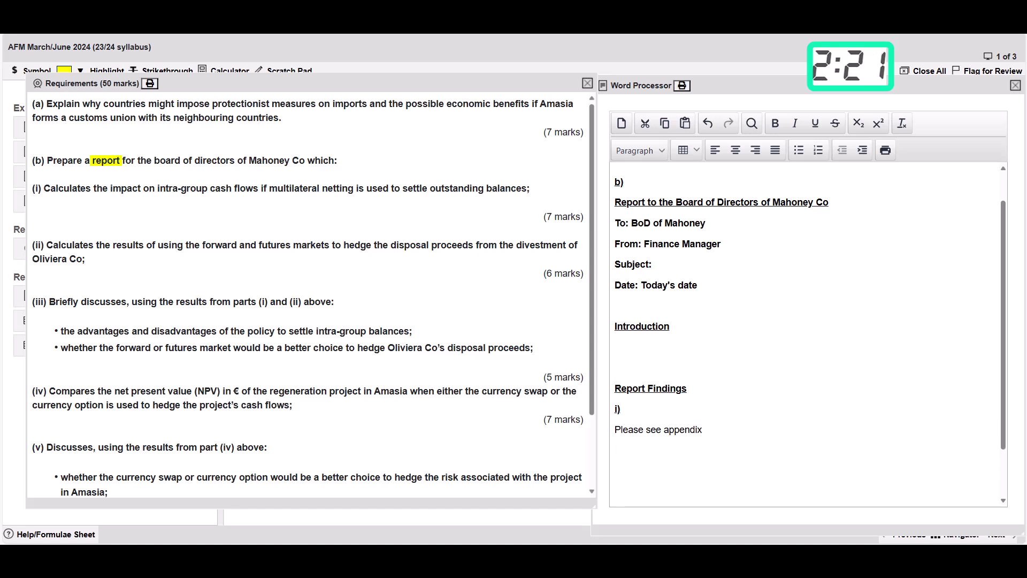
Step: Add the bold, underlined label "ii)" with the plain text "Please see appendix" beneath it
{"action": "key", "text": "ctrl+b"}
{"action": "key", "text": "ctrl+i"}
{"action": "key", "text": "BackSpace"}
{"action": "key", "text": "ctrl+i"}
{"action": "key", "text": "ctrl+u"}
{"action": "type", "text": "ii)"}
{"action": "key", "text": "Return"}
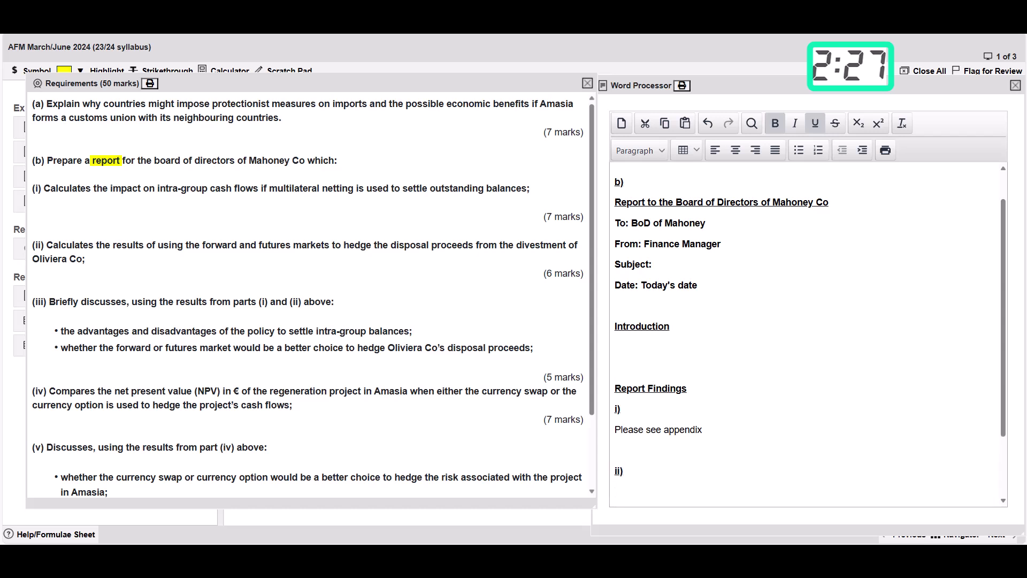
{"action": "key", "text": "ctrl+b"}
{"action": "key", "text": "ctrl+u"}
{"action": "type", "text": "Please see"}
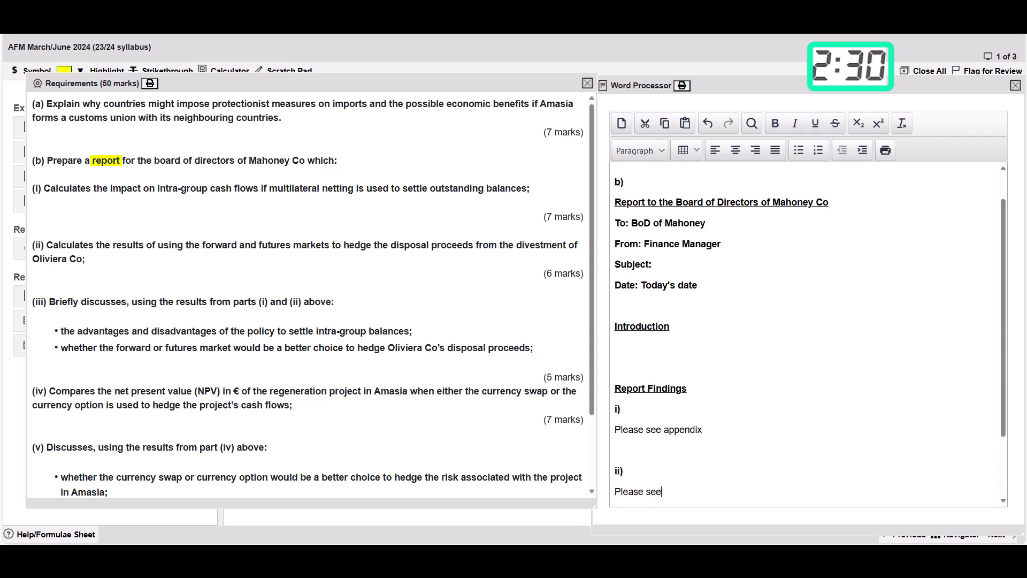
{"action": "type", "text": " appendix"}
Step: Add the bold, underlined label "iii)" after a blank line below item ii) and start a new line under it
{"action": "scroll", "coordinate": [808, 332], "scroll_direction": "down", "scroll_amount": 2}
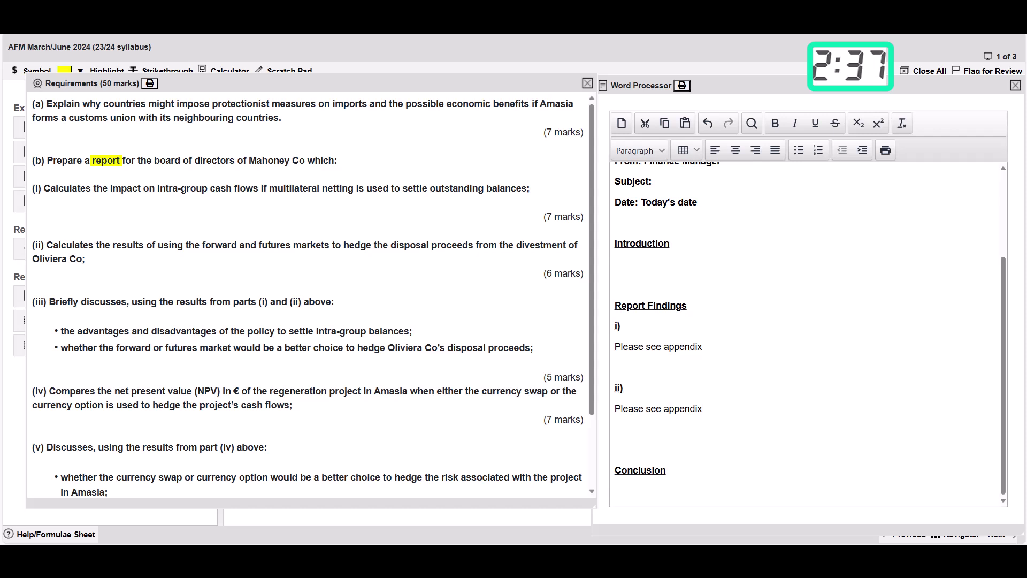
{"action": "key", "text": "Return"}
{"action": "key", "text": "Return"}
{"action": "key", "text": "ctrl+b"}
{"action": "key", "text": "ctrl+u"}
{"action": "type", "text": "iiii"}
{"action": "type", "text": ")"}
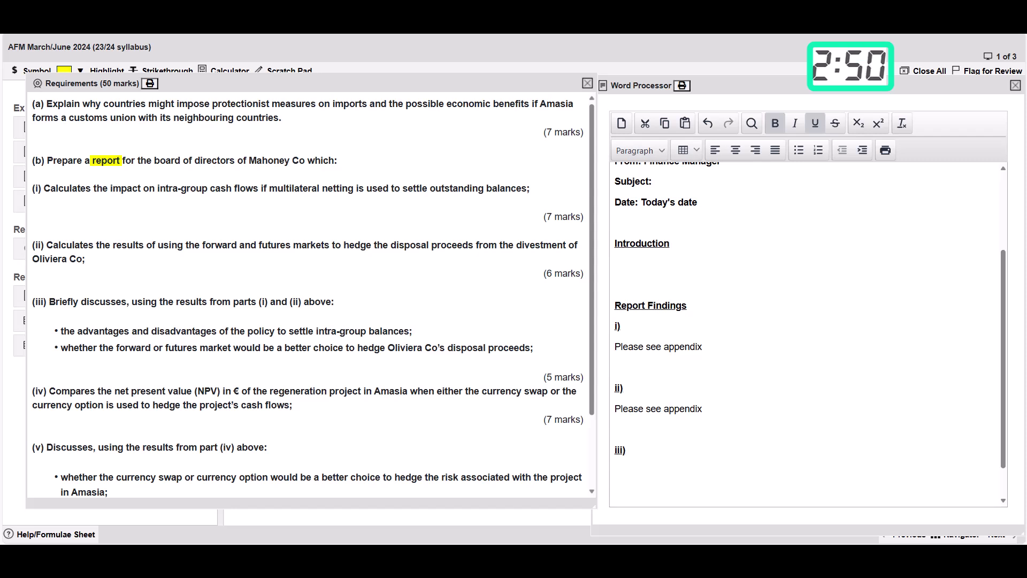
{"action": "scroll", "coordinate": [808, 332], "scroll_direction": "down", "scroll_amount": 1}
{"action": "key", "text": "Return"}
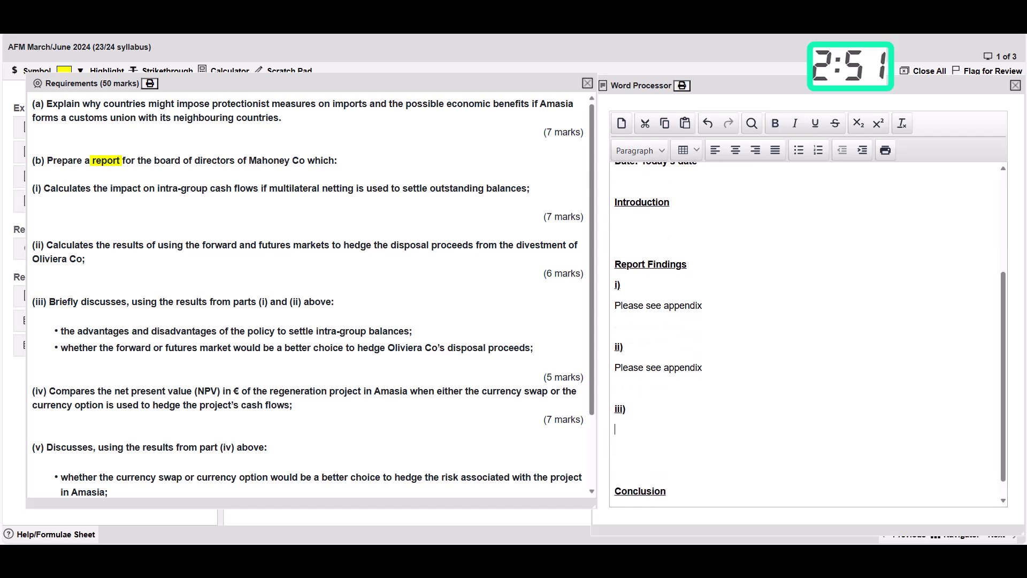
Step: Add the underlined, non-bold subheading "Intra-Group balance" under item iii) and leave blank lines after it
{"action": "key", "text": "ctrl+b"}
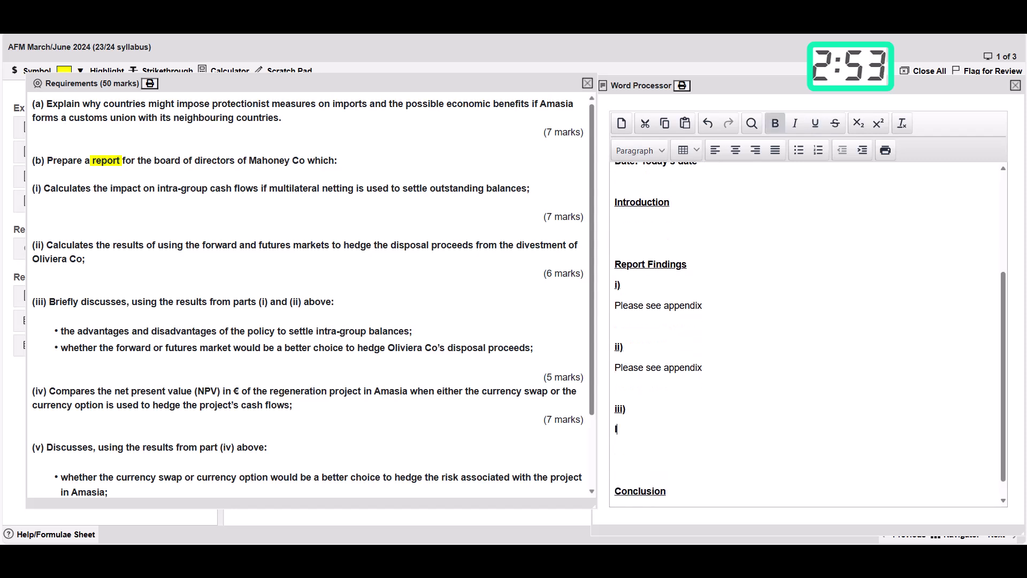
{"action": "type", "text": "In"}
{"action": "key", "text": "BackSpace"}
{"action": "key", "text": "BackSpace"}
{"action": "key", "text": "ctrl+b"}
{"action": "key", "text": "ctrl+u"}
{"action": "type", "text": "Intra-Group"}
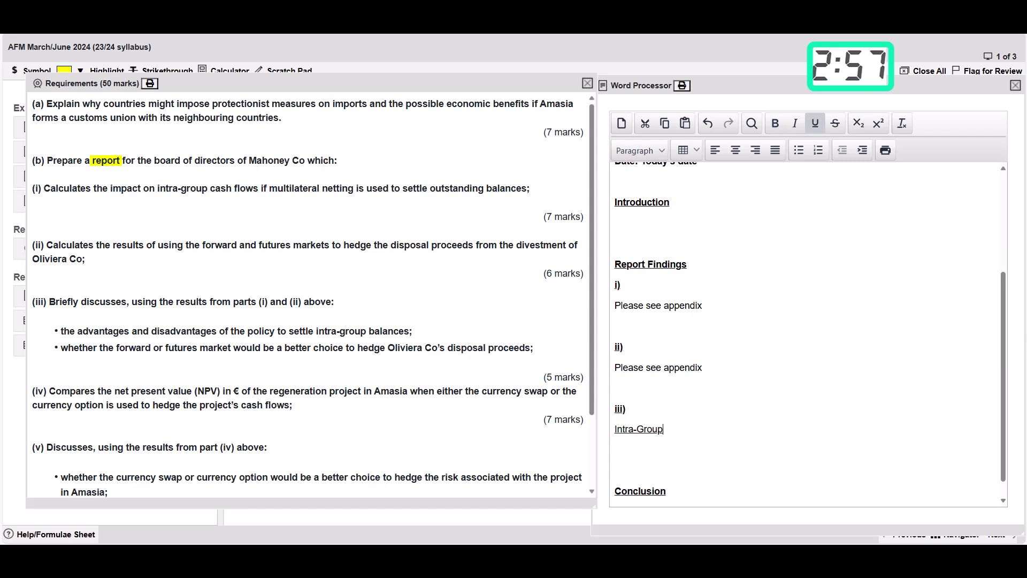
{"action": "type", "text": " balance"}
{"action": "key", "text": "Return"}
{"action": "key", "text": "Return"}
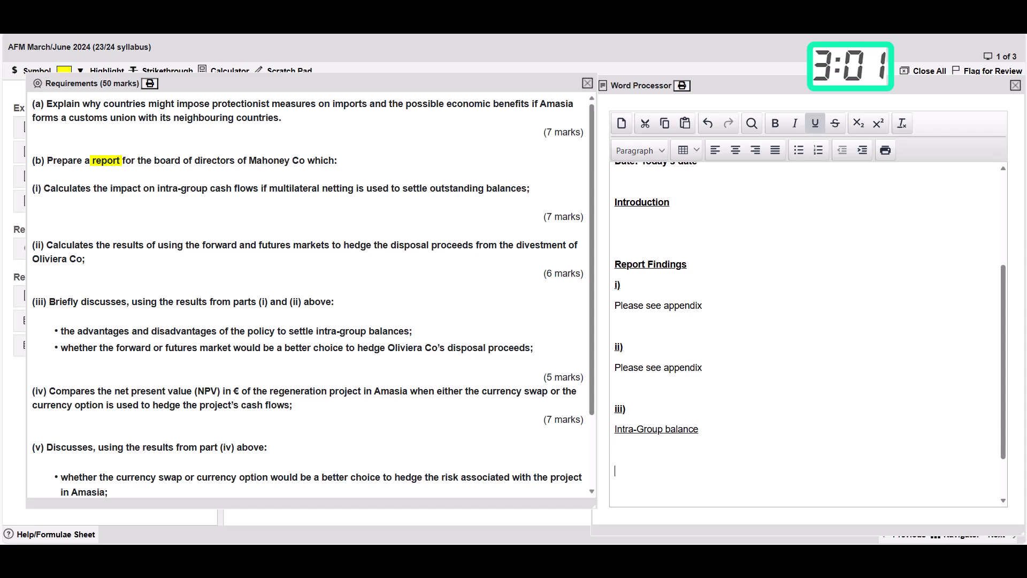
Step: Check the second bullet of requirement (iii) and add the underlined subheading "Futures or Forwards" below "Intra-Group balance"
{"action": "left_click_drag", "start_coordinate": [116, 348], "coordinate": [230, 348]}
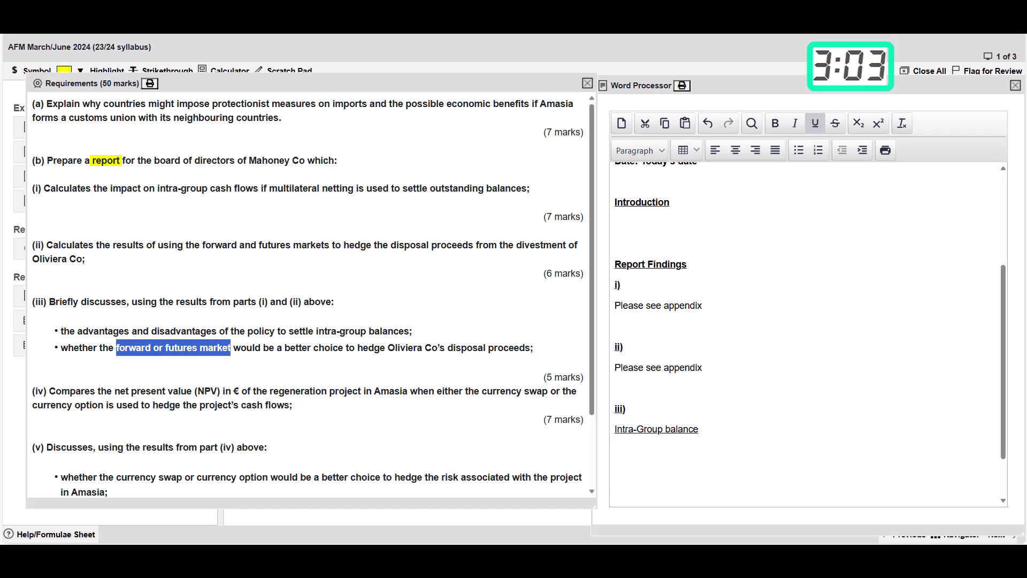
{"action": "left_click", "coordinate": [231, 348]}
{"action": "scroll", "coordinate": [808, 332], "scroll_direction": "down", "scroll_amount": 1}
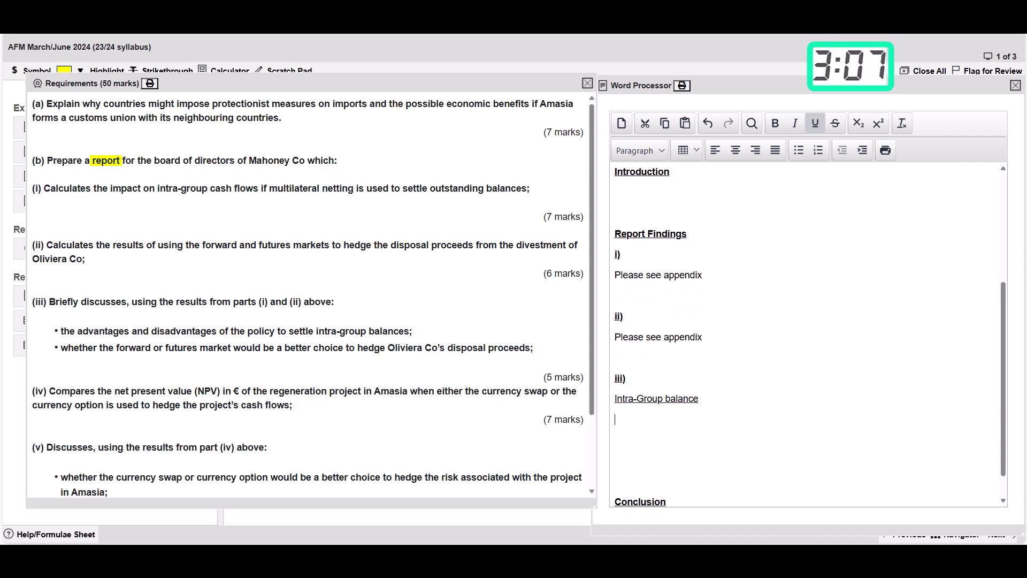
{"action": "key", "text": "ctrl+u"}
{"action": "key", "text": "Return"}
{"action": "type", "text": "u"}
{"action": "key", "text": "ctrl+u"}
{"action": "type", "text": "Fut"}
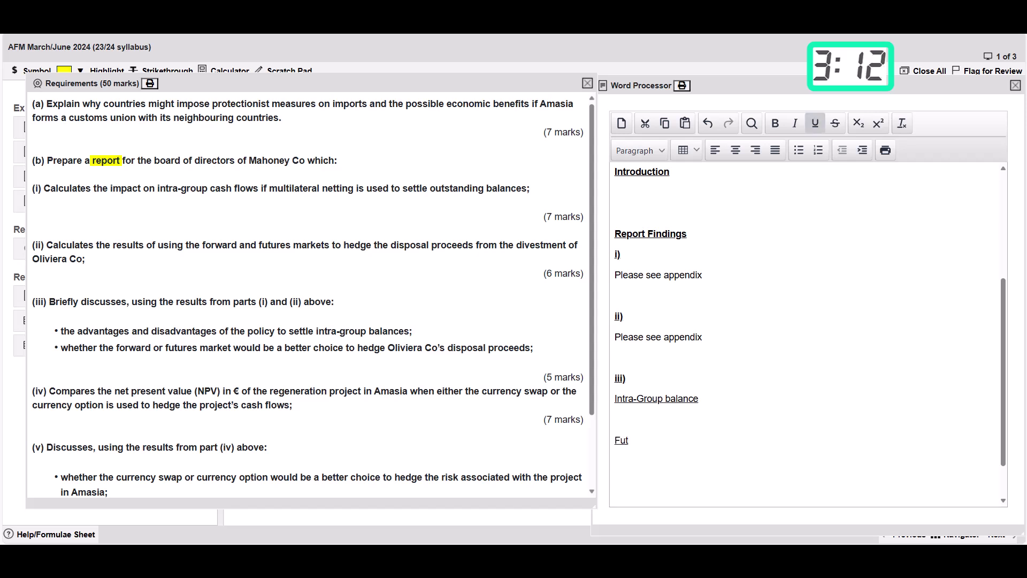
{"action": "type", "text": "ures or Forwards"}
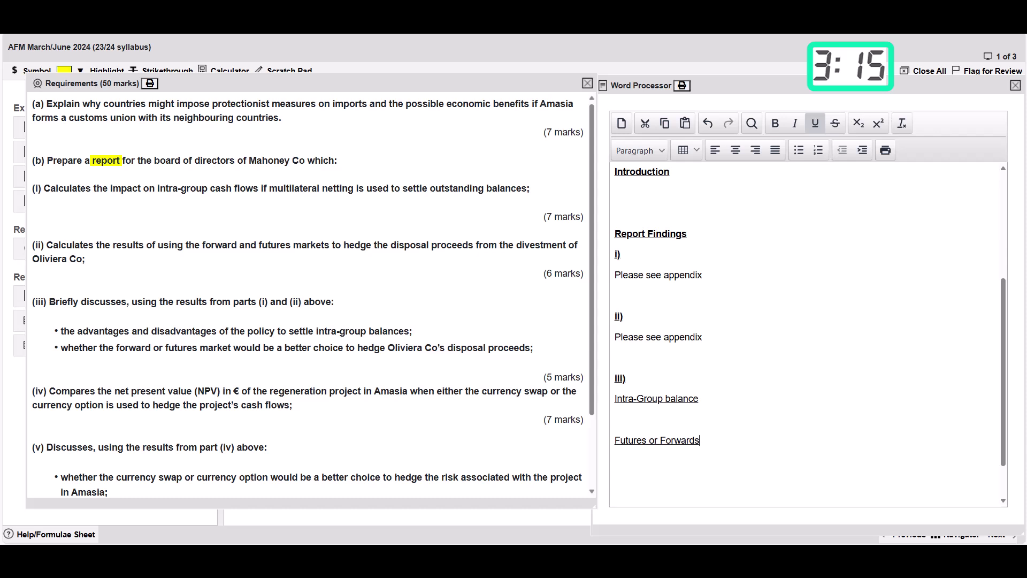
Step: Add the mark and time allocation "(5 marks = 10 minutes)" after the label iii)
{"action": "left_click", "coordinate": [626, 377]}
{"action": "type", "text": "5 marks"}
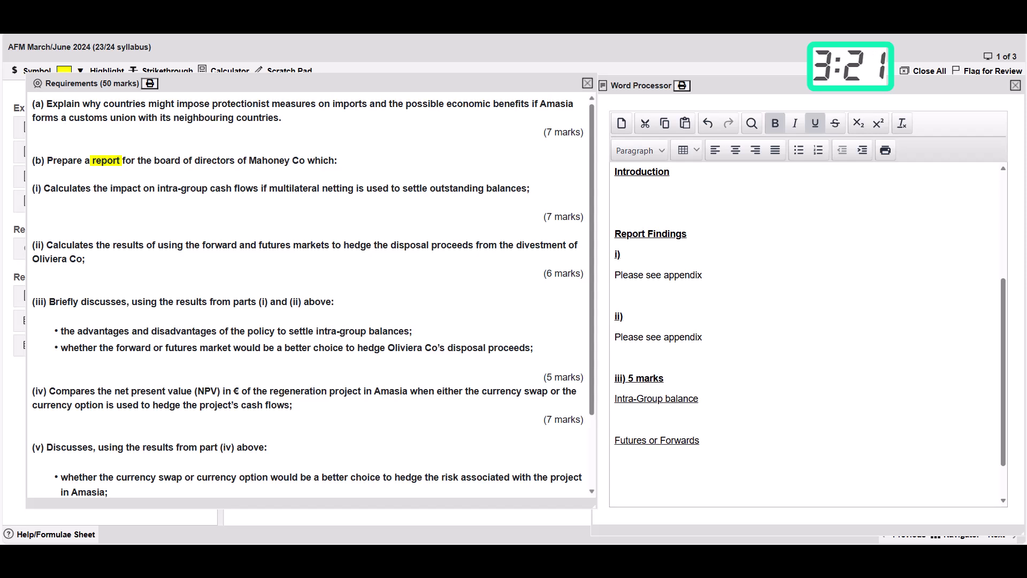
{"action": "type", "text": "("}
{"action": "key", "text": "Right"}
{"action": "key", "text": "Right"}
{"action": "key", "text": "Right"}
{"action": "key", "text": "Right"}
{"action": "key", "text": "Right"}
{"action": "type", "text": "= 10 mi"}
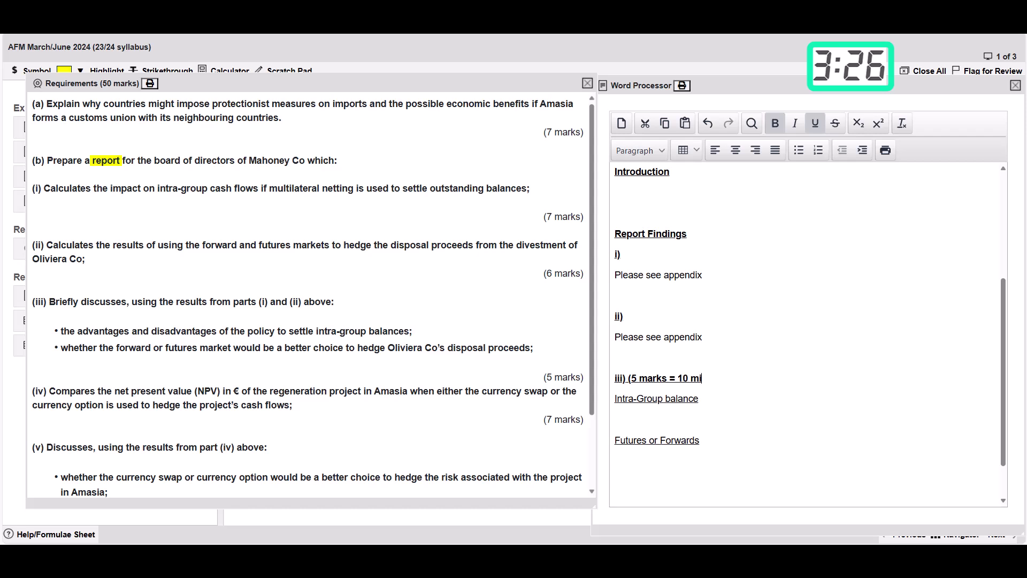
{"action": "type", "text": "nutes)"}
Step: Insert the title "Hedging Strategy" between the label iii) and its mark allocation
{"action": "left_click", "coordinate": [626, 379]}
{"action": "type", "text": "Hedging Strat"}
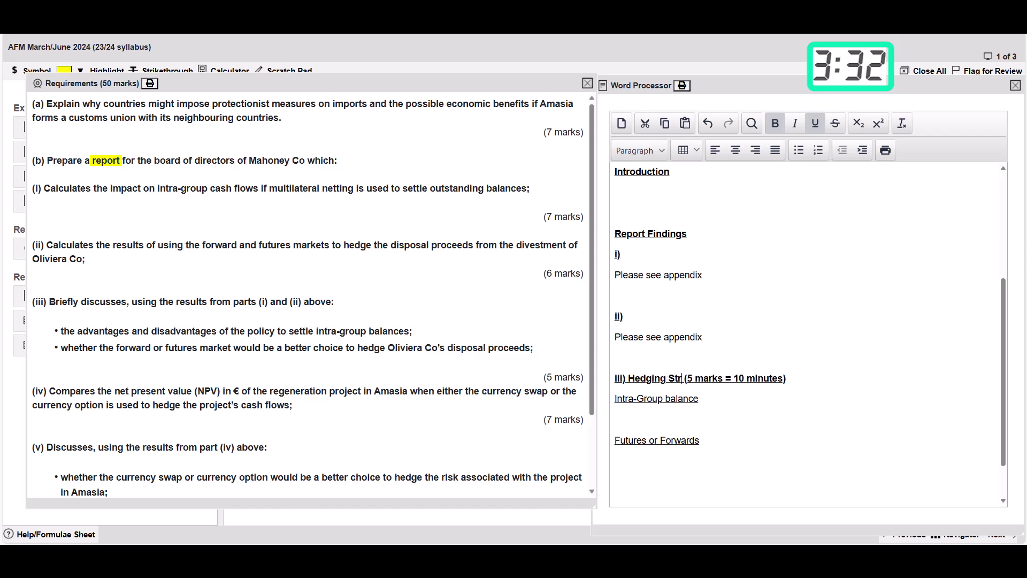
{"action": "type", "text": "egy"}
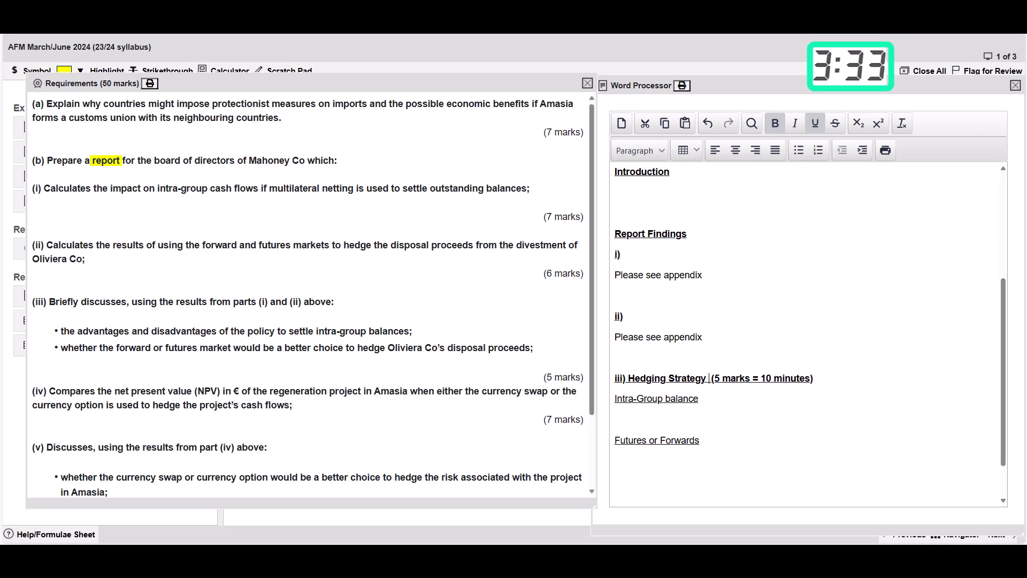
Step: Check requirement (iv) and add the label "iv)" below "Futures or Forwards", with "Please see appendix" beneath it
{"action": "scroll", "coordinate": [808, 321], "scroll_direction": "down", "scroll_amount": 1}
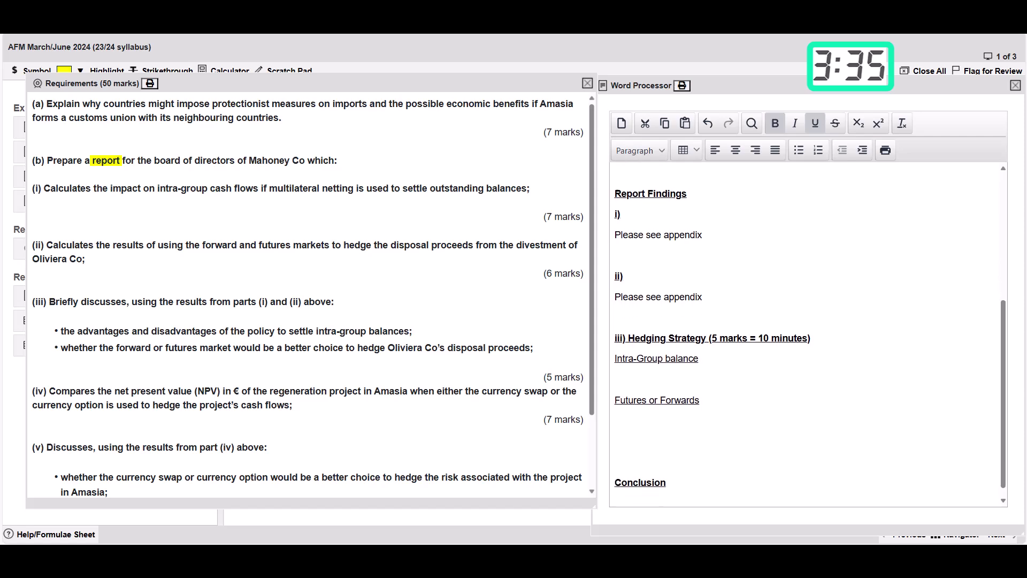
{"action": "left_click", "coordinate": [615, 408]}
{"action": "key", "text": "Return"}
{"action": "scroll", "coordinate": [310, 294], "scroll_direction": "down", "scroll_amount": 2}
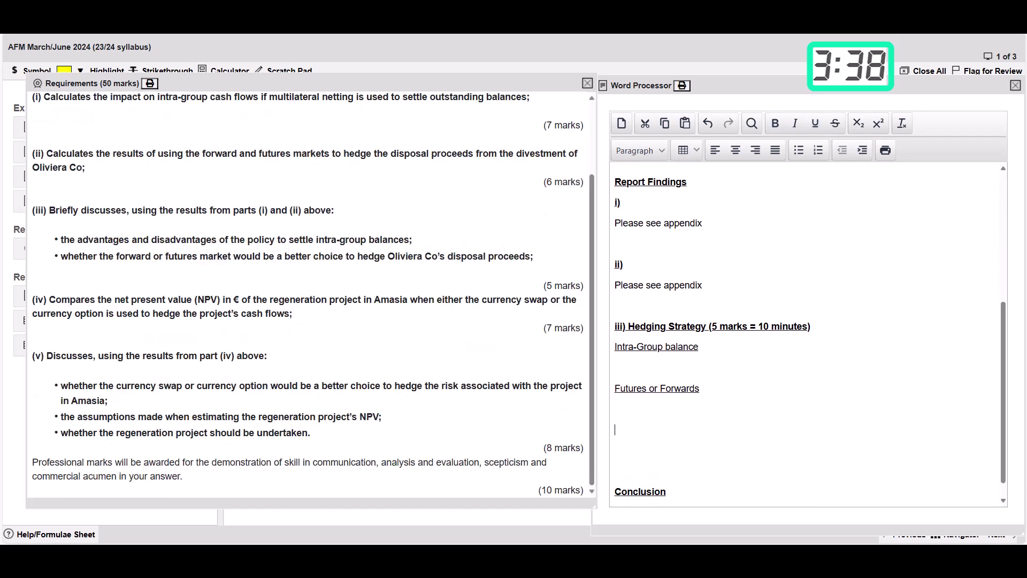
{"action": "left_click_drag", "start_coordinate": [49, 300], "coordinate": [222, 300]}
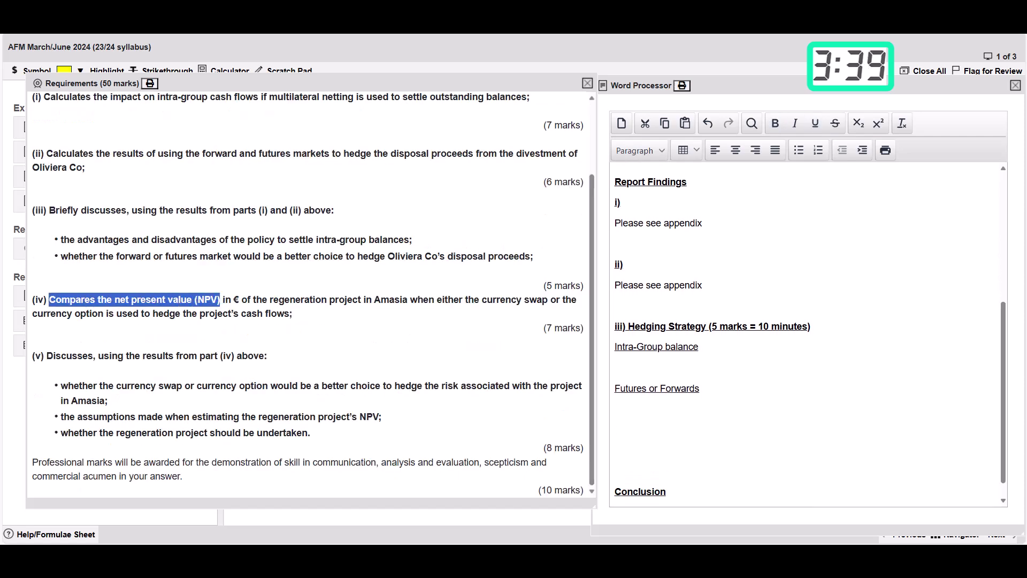
{"action": "left_click", "coordinate": [220, 300]}
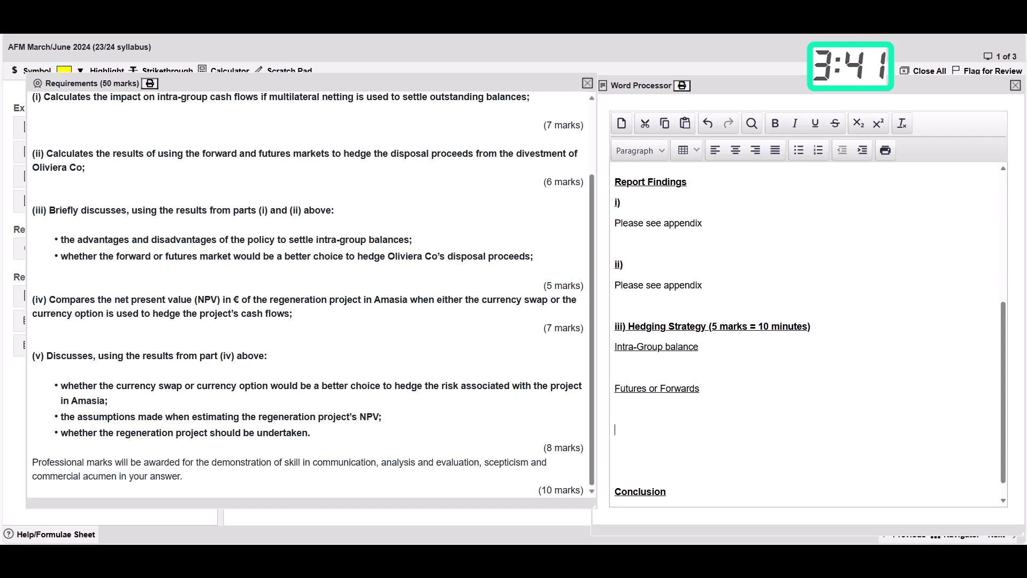
{"action": "key", "text": "BackSpace"}
{"action": "type", "text": "v)"}
{"action": "key", "text": "Return"}
{"action": "type", "text": "Please see appendix"}
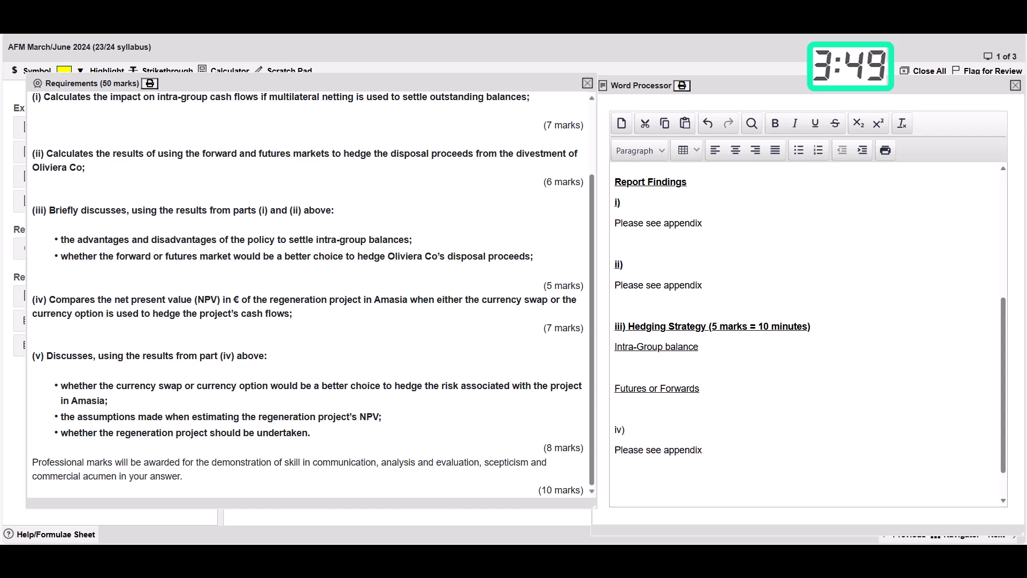
Step: Make the label iv) bold and underlined
{"action": "key", "text": "Up"}
{"action": "key", "text": "shift+Left"}
{"action": "key", "text": "shift+Left"}
{"action": "key", "text": "shift+Left"}
{"action": "key", "text": "ctrl+b"}
{"action": "key", "text": "ctrl+u"}
Step: Add the bold, underlined label "v)" after a blank line below item iv) and insert a new line under it
{"action": "key", "text": "Down"}
{"action": "key", "text": "Down"}
{"action": "key", "text": "Down"}
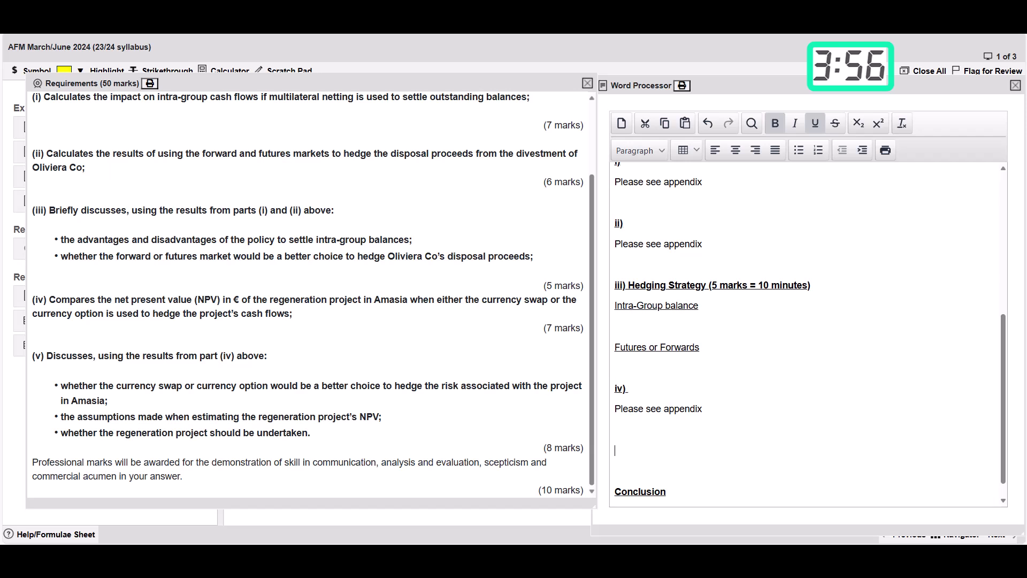
{"action": "key", "text": "ctrl+b"}
{"action": "key", "text": "ctrl+u"}
{"action": "type", "text": "v)"}
{"action": "key", "text": "ctrl+b"}
{"action": "key", "text": "ctrl+u"}
{"action": "key", "text": "Left"}
{"action": "key", "text": "shift+Left"}
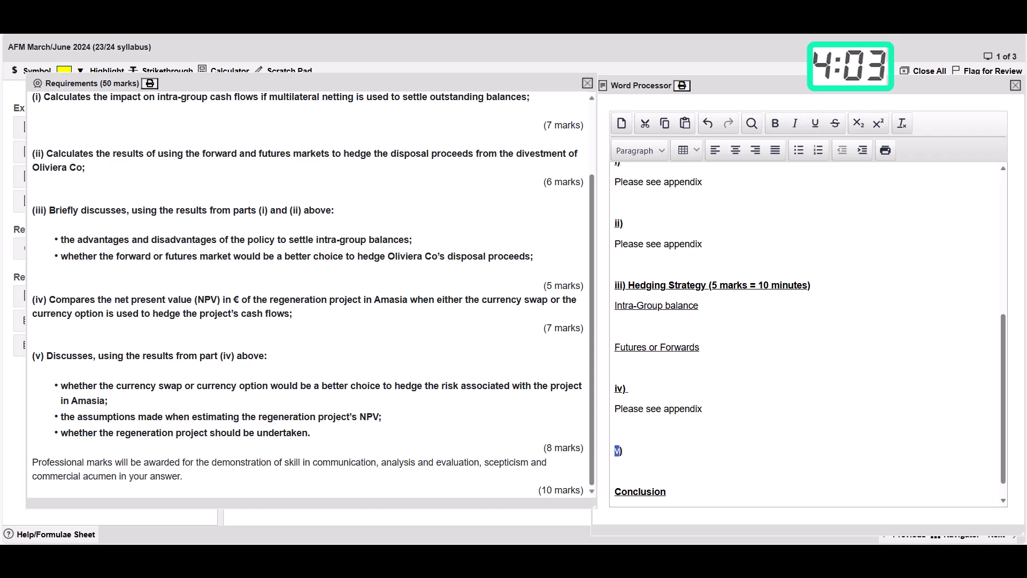
{"action": "key", "text": "ctrl+u"}
{"action": "key", "text": "ctrl+b"}
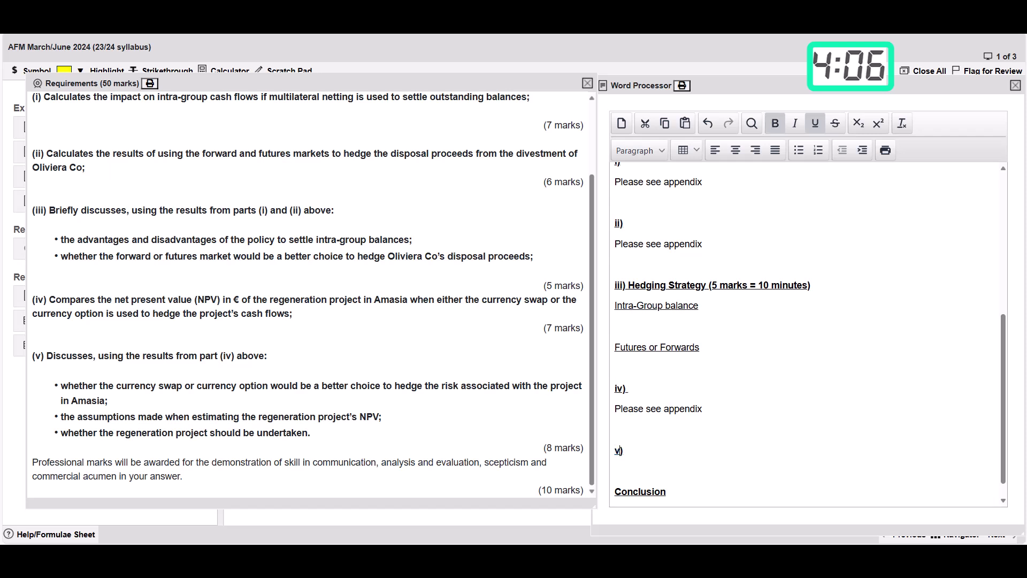
{"action": "key", "text": "Return"}
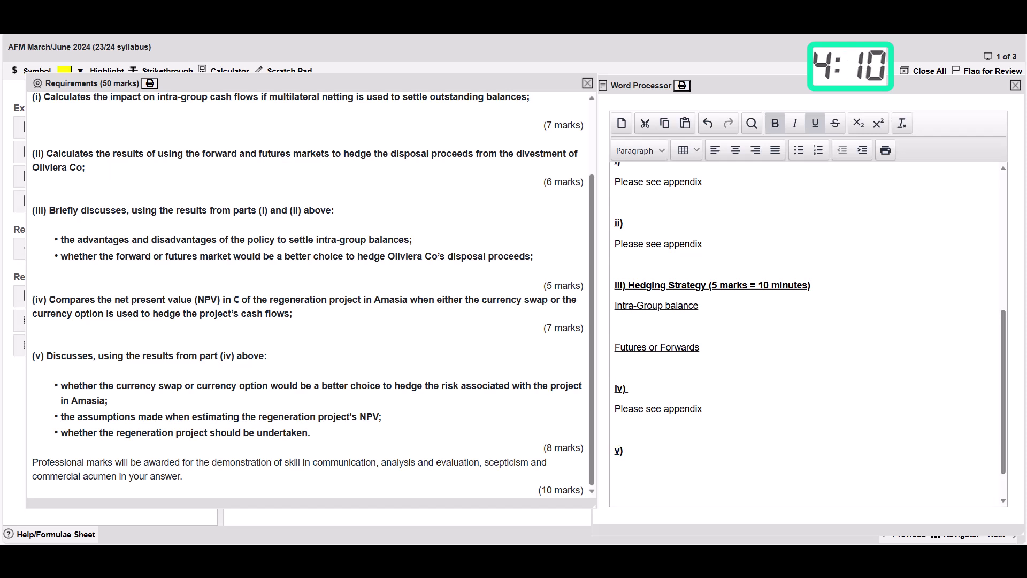
Step: Complete heading v) with "Regeneration Project (8 marks = 16 mins)" and start a plain-text line under it
{"action": "left_click", "coordinate": [624, 451]}
{"action": "type", "text": "Regeneation"}
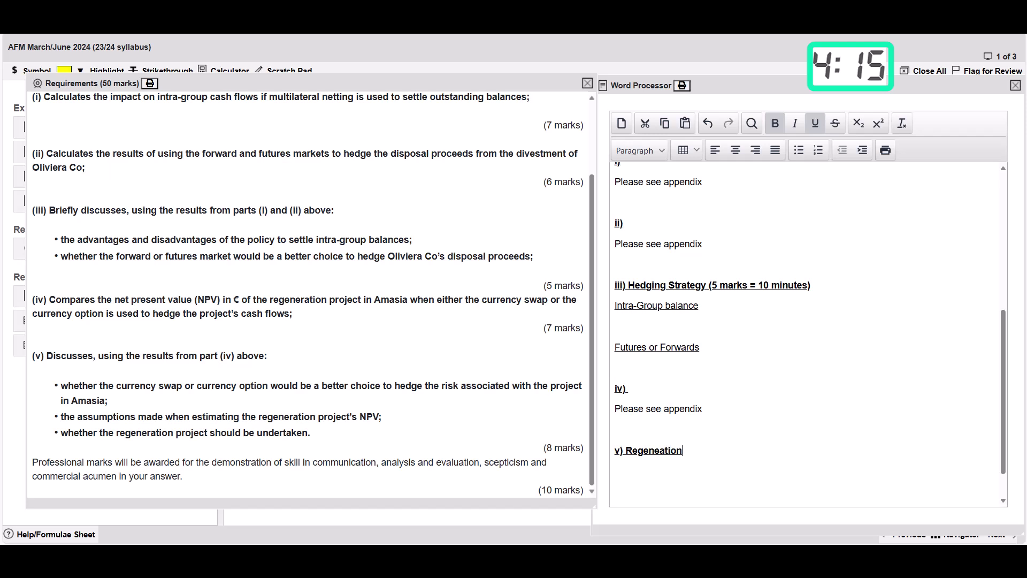
{"action": "key", "text": "BackSpace"}
{"action": "key", "text": "BackSpace"}
{"action": "key", "text": "BackSpace"}
{"action": "key", "text": "BackSpace"}
{"action": "key", "text": "BackSpace"}
{"action": "type", "text": "ration Project (8 marks = 16 mins)"}
{"action": "key", "text": "Return"}
{"action": "key", "text": "Return"}
{"action": "key", "text": "BackSpace"}
{"action": "key", "text": "ctrl+b"}
{"action": "key", "text": "ctrl+u"}
{"action": "scroll", "coordinate": [808, 334], "scroll_direction": "down", "scroll_amount": 1}
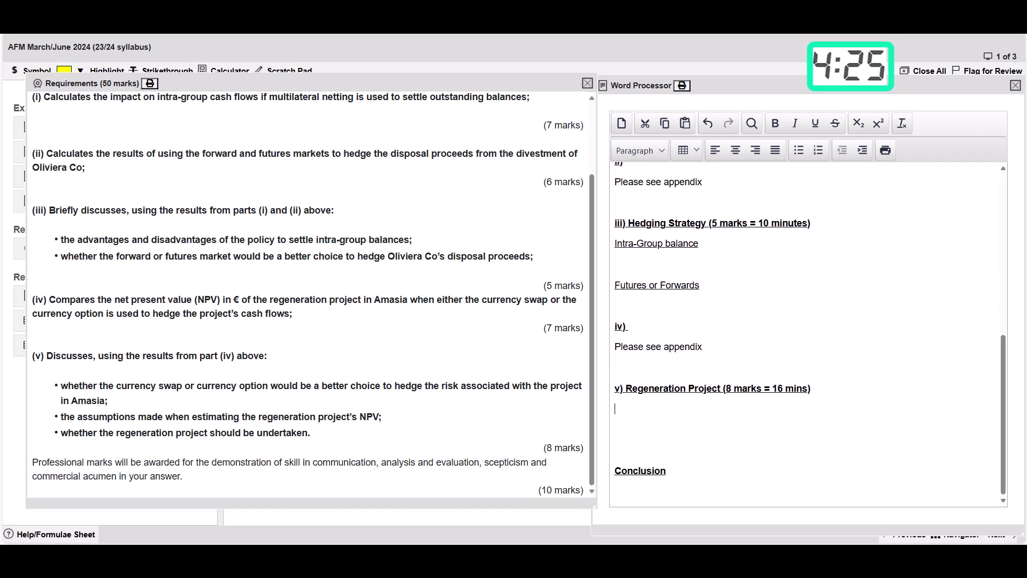
Step: Review the bullets of requirement (v) and add the underlined subheading "Risk management" below heading v), followed by blank lines
{"action": "left_click_drag", "start_coordinate": [310, 432], "coordinate": [49, 385]}
{"action": "left_click", "coordinate": [615, 429]}
{"action": "left_click", "coordinate": [615, 408]}
{"action": "key", "text": "ctrl+b"}
{"action": "key", "text": "Return"}
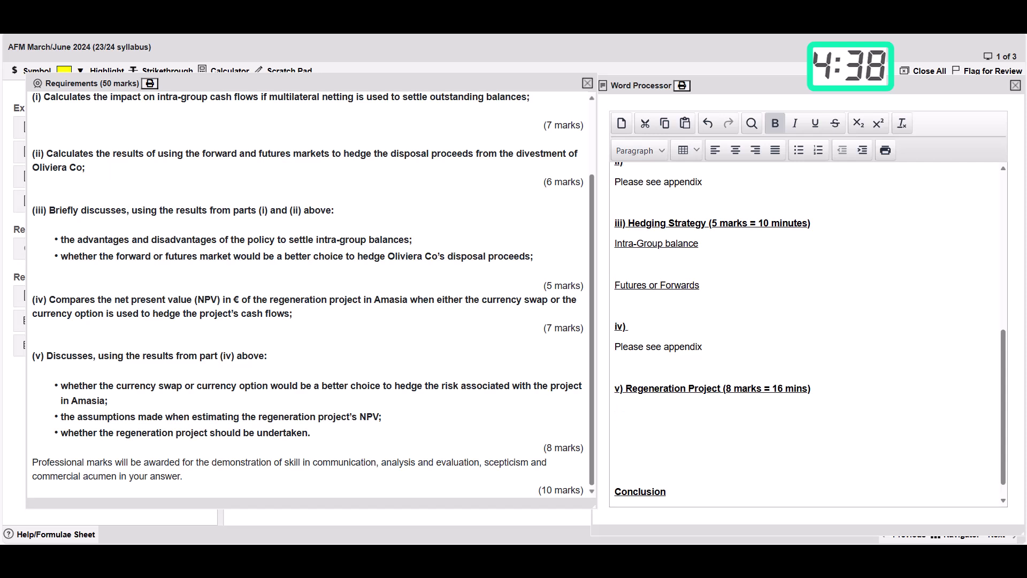
{"action": "key", "text": "ctrl+b"}
{"action": "key", "text": "ctrl+u"}
{"action": "type", "text": "Risk m"}
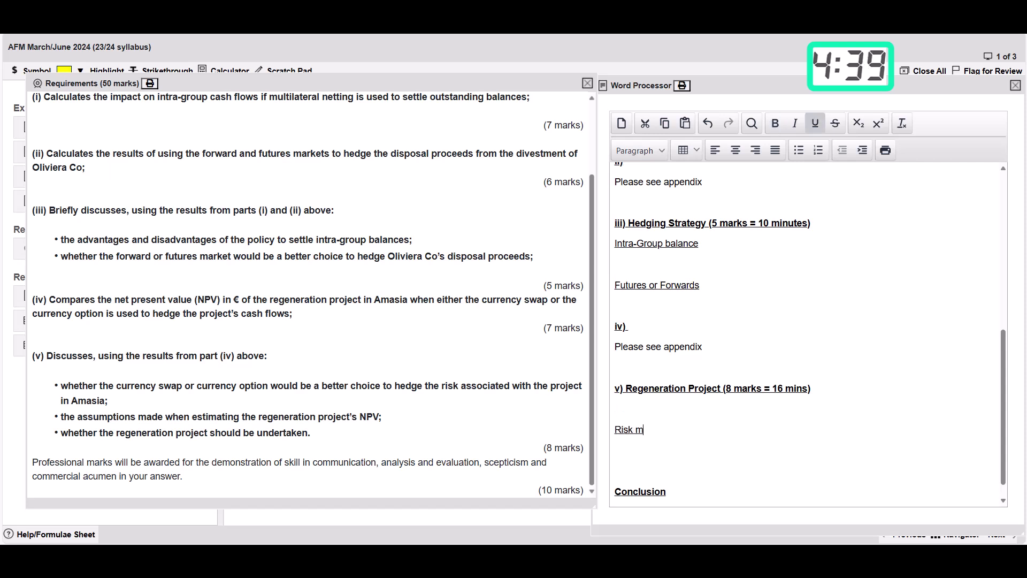
{"action": "type", "text": "anagement"}
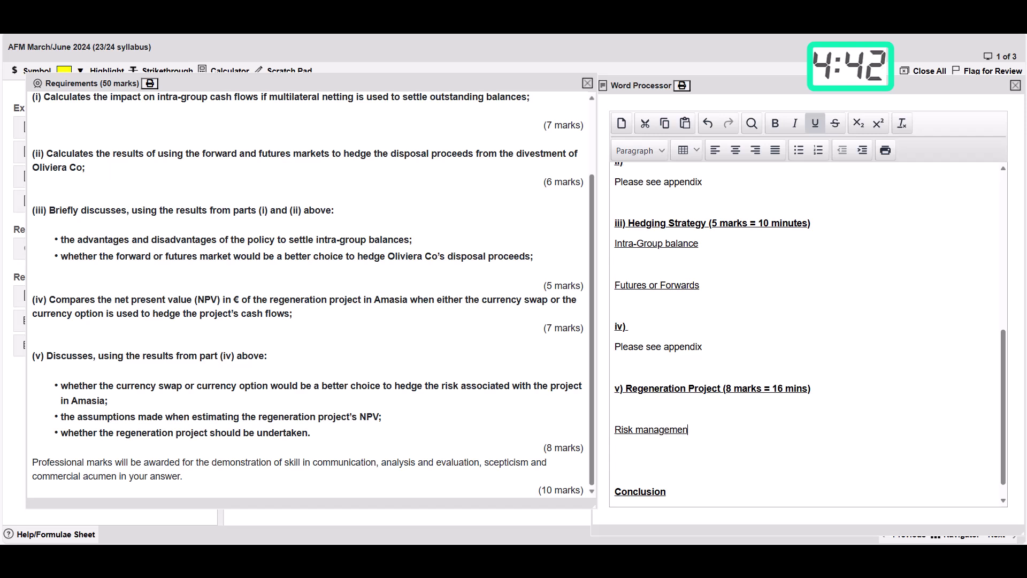
{"action": "key", "text": "Return"}
{"action": "key", "text": "Return"}
{"action": "key", "text": "ctrl+u"}
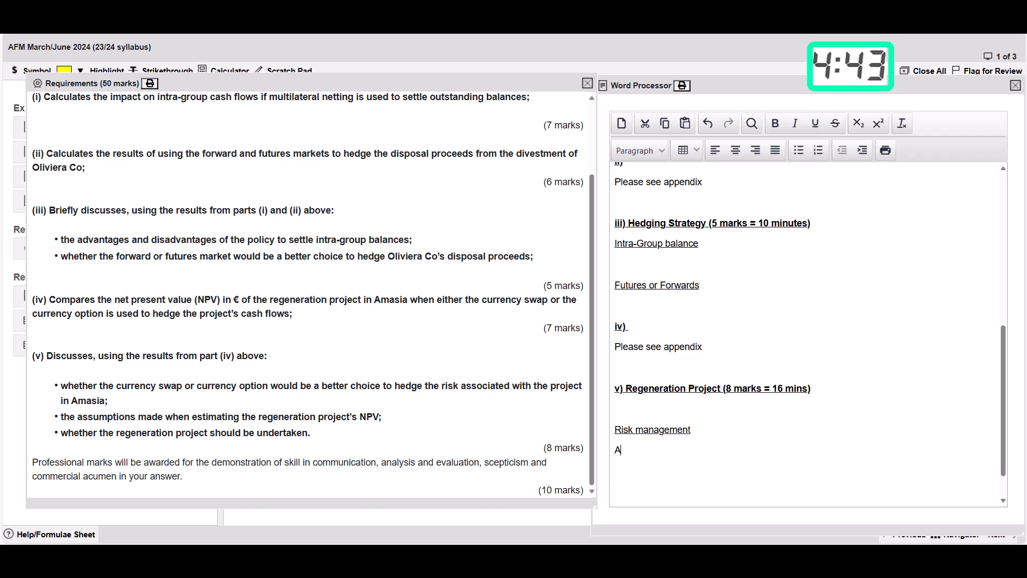
Step: Add the underlined subheading "Assumptions" below "Risk management" and leave blank lines after it
{"action": "key", "text": "ctrl+u"}
{"action": "type", "text": "Assu"}
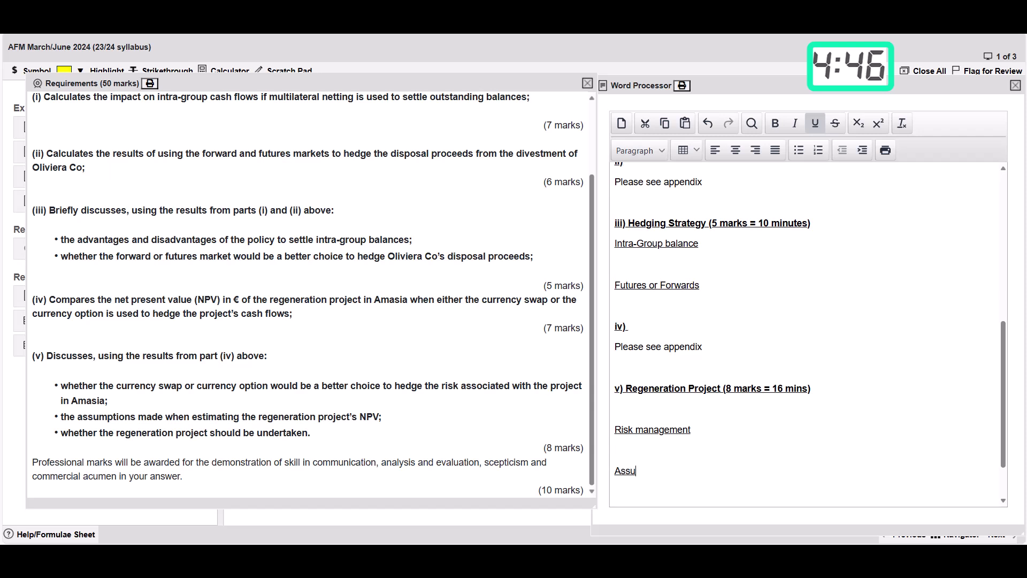
{"action": "type", "text": "mptions"}
{"action": "key", "text": "Return"}
{"action": "key", "text": "Return"}
{"action": "key", "text": "ctrl+u"}
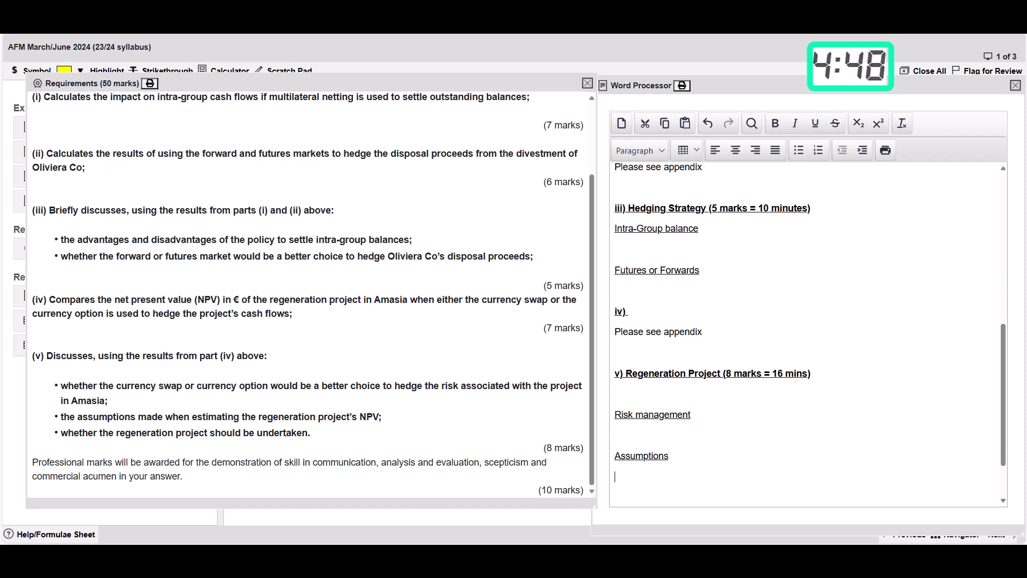
Step: Add the underlined subheading "Decision" below "Assumptions"
{"action": "type", "text": "Decision"}
{"action": "key", "text": "shift+Left"}
{"action": "key", "text": "shift+Left"}
{"action": "key", "text": "shift+Left"}
{"action": "key", "text": "shift+Left"}
{"action": "key", "text": "shift+Left"}
{"action": "key", "text": "shift+Left"}
{"action": "key", "text": "shift+Left"}
{"action": "key", "text": "shift+Left"}
{"action": "key", "text": "ctrl+u"}
{"action": "left_click", "coordinate": [669, 456]}
{"action": "scroll", "coordinate": [808, 333], "scroll_direction": "down", "scroll_amount": 1}
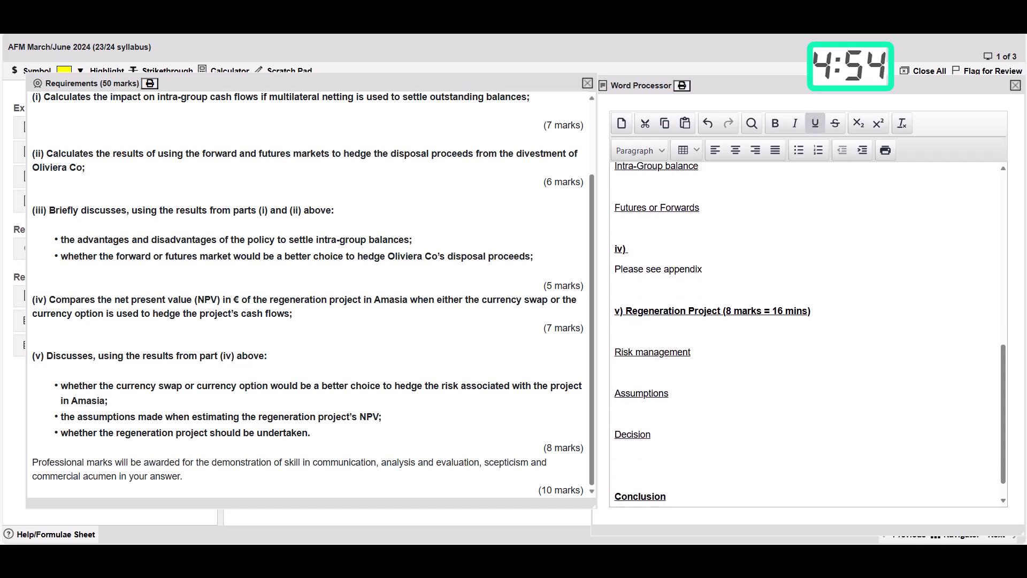
Step: Review the whole answer outline, from the part a) heading and report header block through the findings to the conclusion
{"action": "left_click", "coordinate": [616, 474]}
{"action": "scroll", "coordinate": [808, 334], "scroll_direction": "down", "scroll_amount": 1}
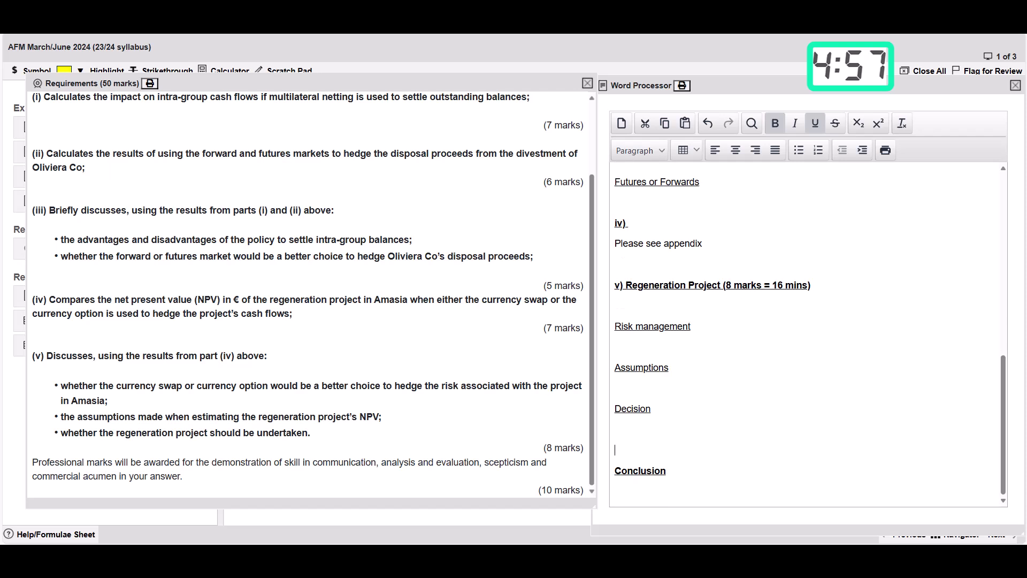
{"action": "scroll", "coordinate": [810, 325], "scroll_direction": "up", "scroll_amount": 2}
{"action": "scroll", "coordinate": [810, 324], "scroll_direction": "up", "scroll_amount": 1}
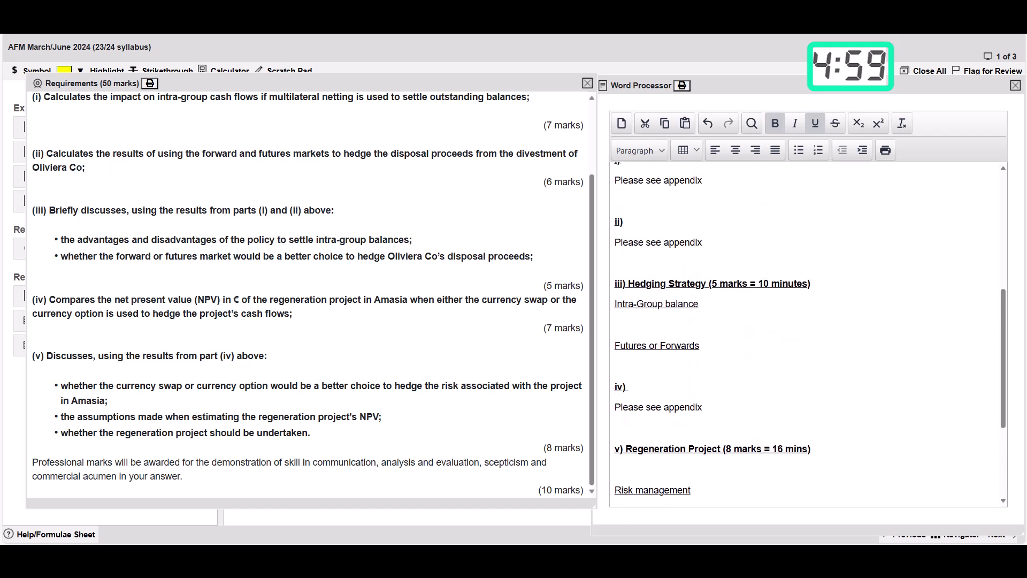
{"action": "scroll", "coordinate": [808, 332], "scroll_direction": "up", "scroll_amount": 5}
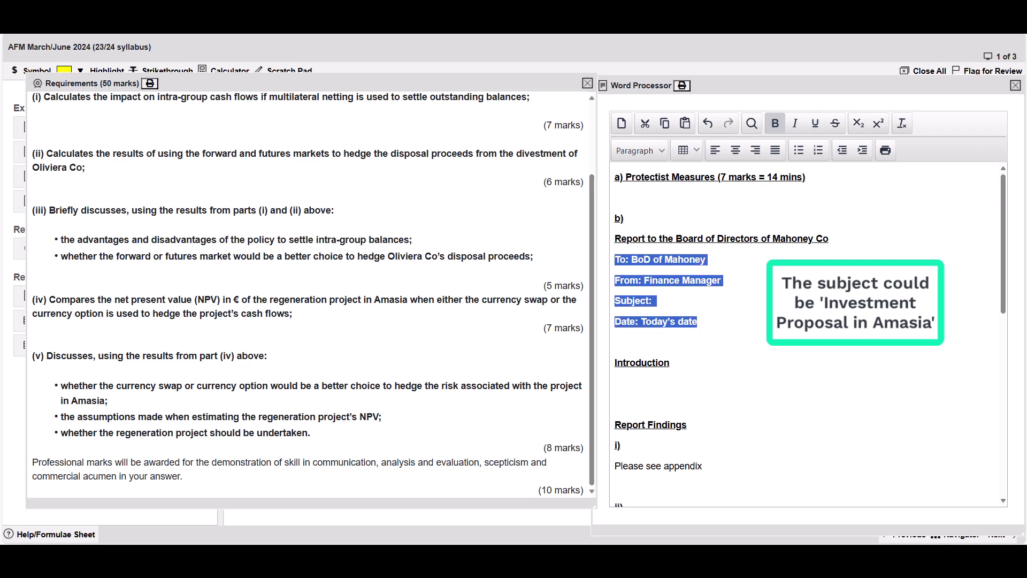
{"action": "scroll", "coordinate": [808, 332], "scroll_direction": "down", "scroll_amount": 2}
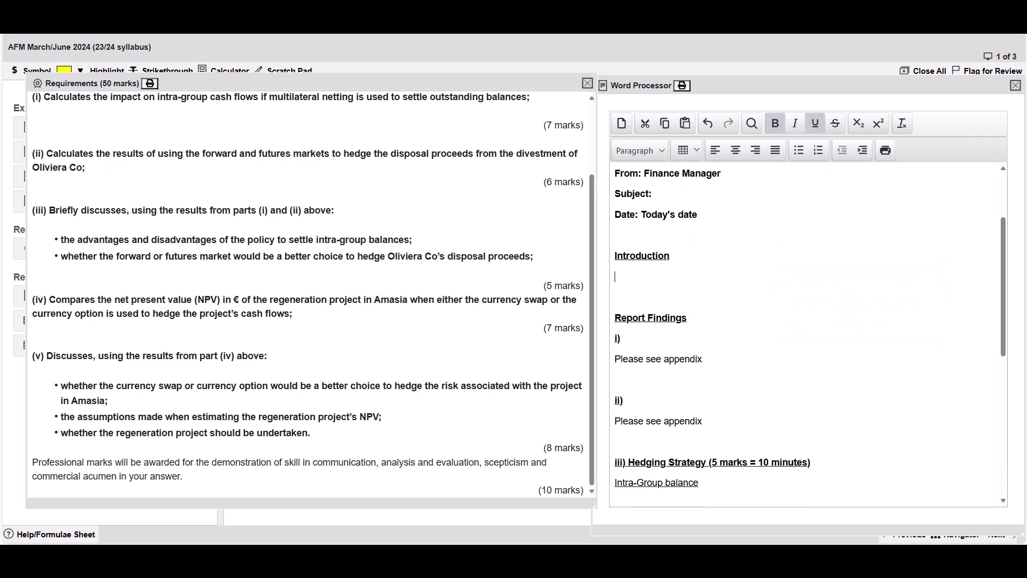
{"action": "scroll", "coordinate": [808, 332], "scroll_direction": "down", "scroll_amount": 2}
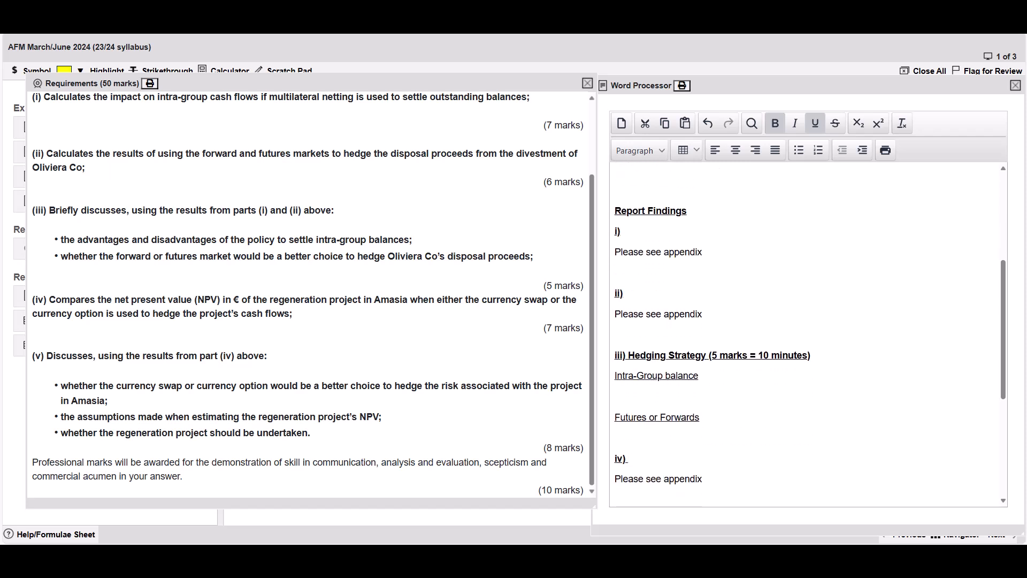
{"action": "scroll", "coordinate": [808, 332], "scroll_direction": "down", "scroll_amount": 4}
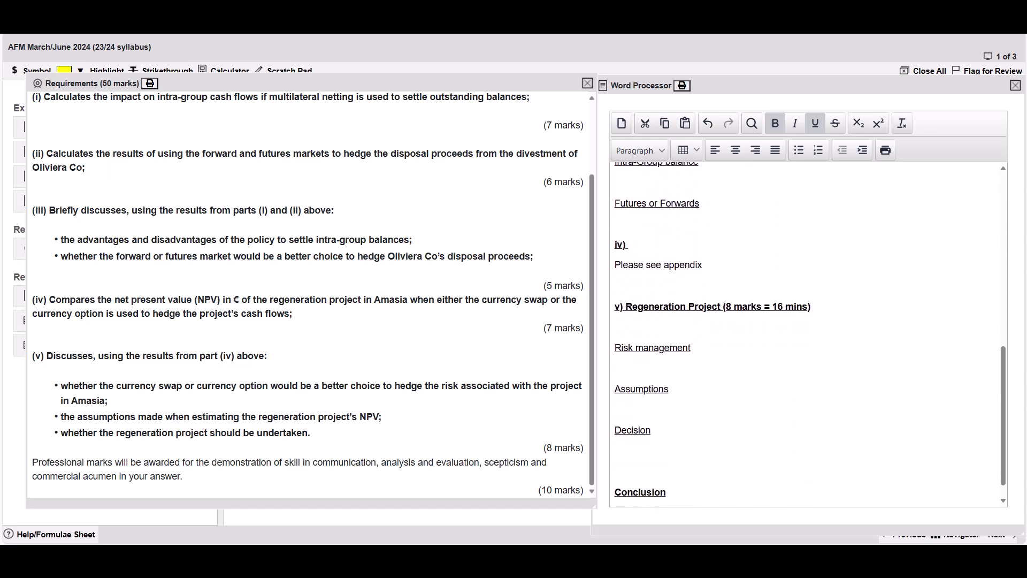
Step: Review the report outline from the header block to the conclusion, checking the marks and minutes allocated in heading iii) Hedging Strategy
{"action": "scroll", "coordinate": [310, 294], "scroll_direction": "up", "scroll_amount": 2}
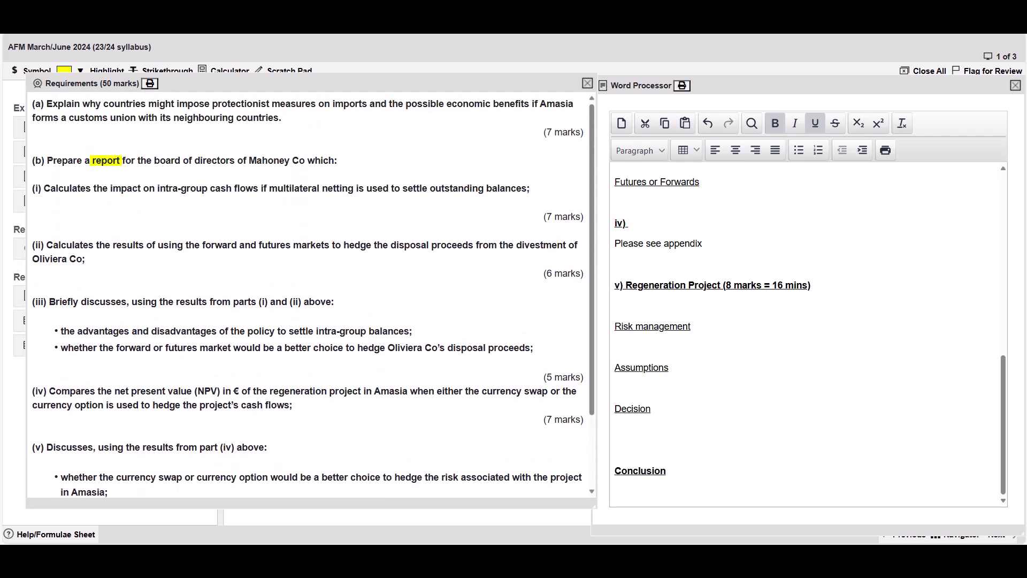
{"action": "key", "text": "ctrl+b"}
{"action": "scroll", "coordinate": [808, 334], "scroll_direction": "up", "scroll_amount": 10}
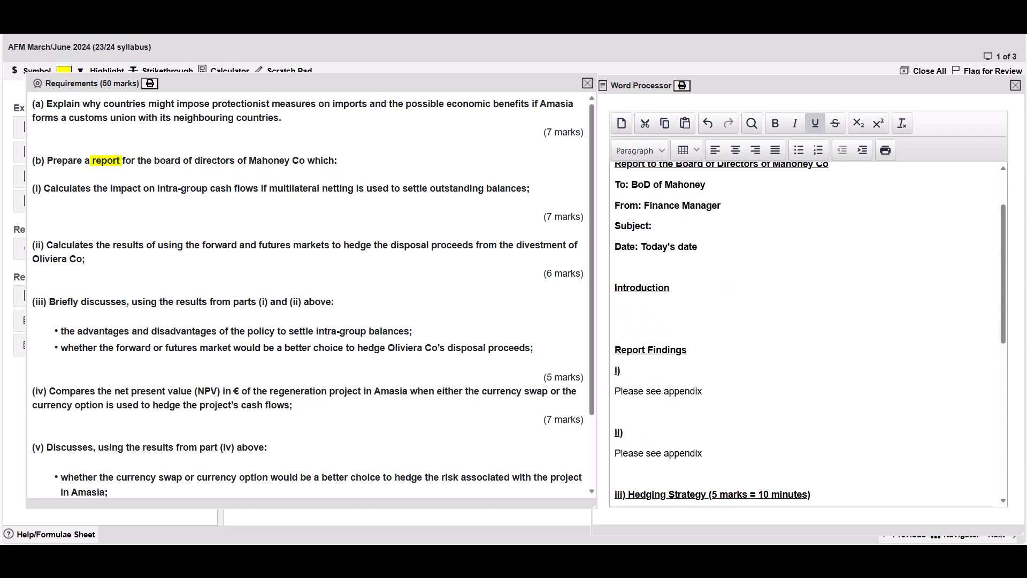
{"action": "scroll", "coordinate": [808, 335], "scroll_direction": "down", "scroll_amount": 4}
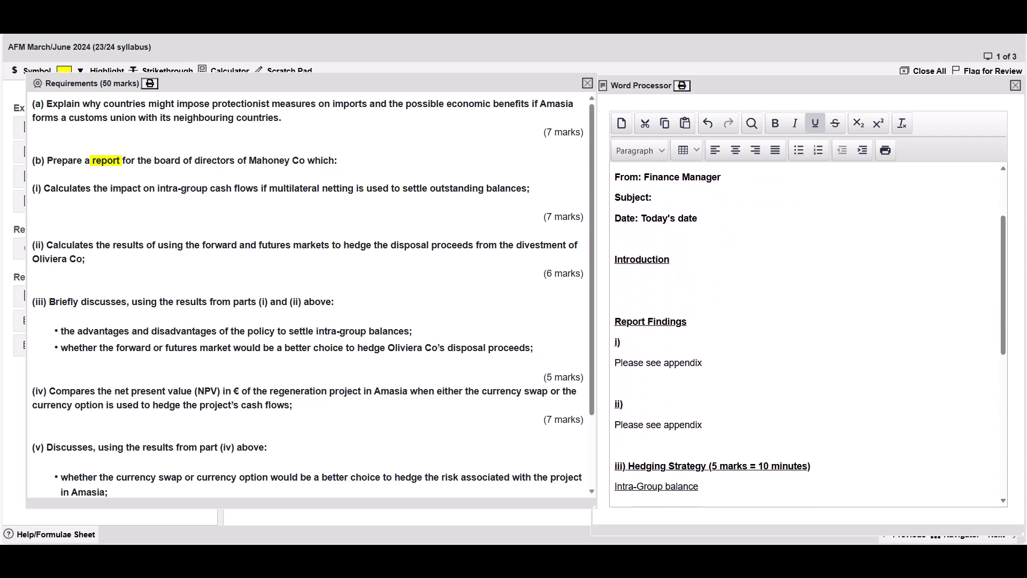
{"action": "left_click_drag", "start_coordinate": [712, 356], "coordinate": [808, 355]}
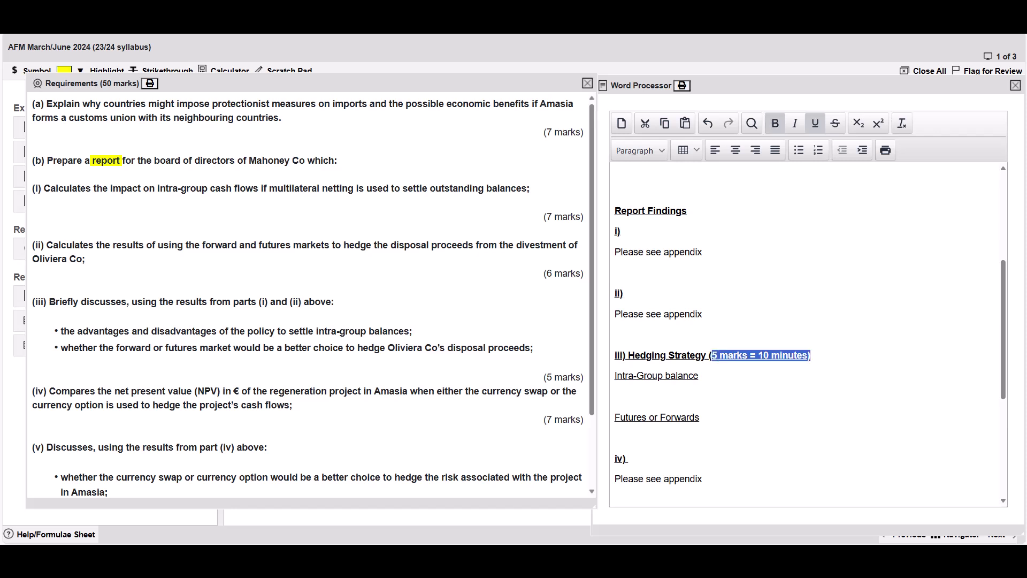
{"action": "left_click", "coordinate": [615, 396]}
{"action": "scroll", "coordinate": [808, 335], "scroll_direction": "down", "scroll_amount": 2}
{"action": "scroll", "coordinate": [808, 334], "scroll_direction": "down", "scroll_amount": 2}
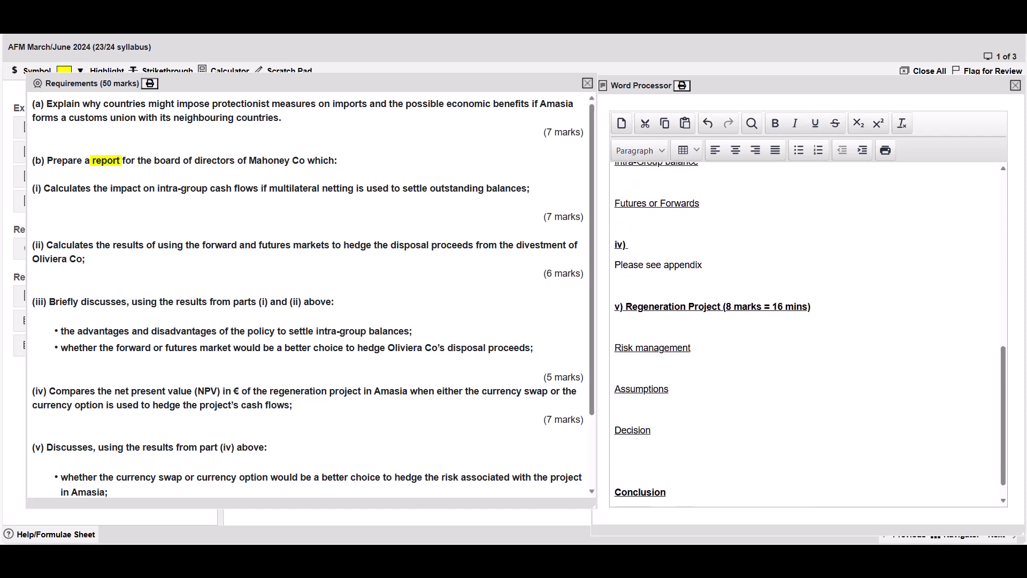
{"action": "scroll", "coordinate": [808, 334], "scroll_direction": "down", "scroll_amount": 1}
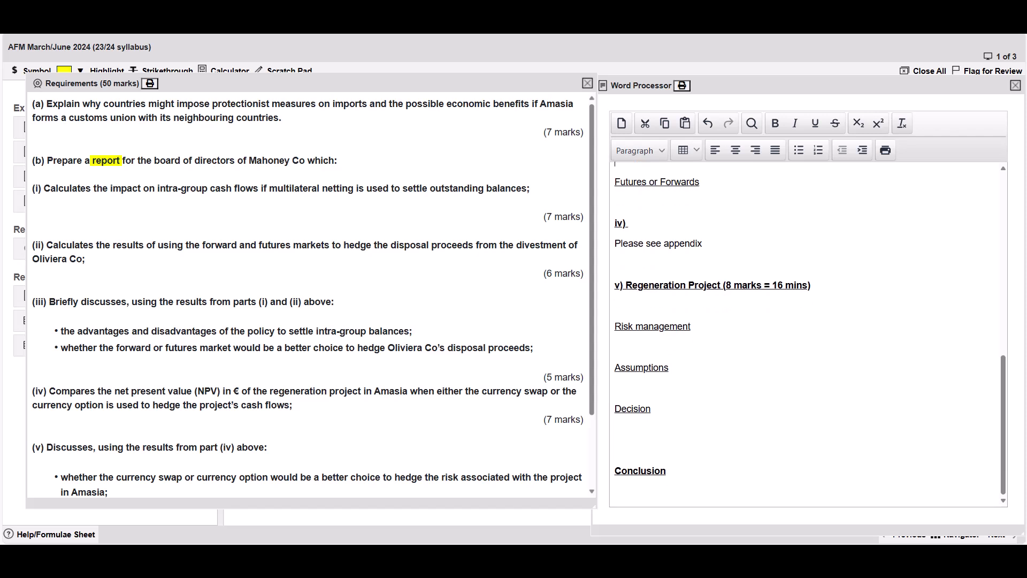
Step: Compare requirements (a) to (v) with the headings of the answer outline, from part a) through to the conclusion
{"action": "scroll", "coordinate": [808, 334], "scroll_direction": "up", "scroll_amount": 7}
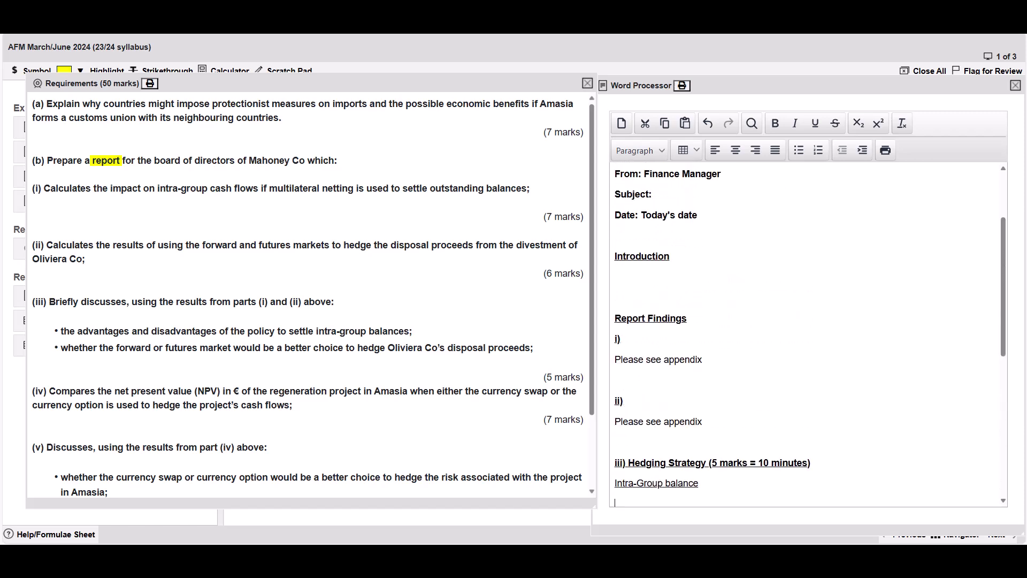
{"action": "scroll", "coordinate": [808, 335], "scroll_direction": "up", "scroll_amount": 3}
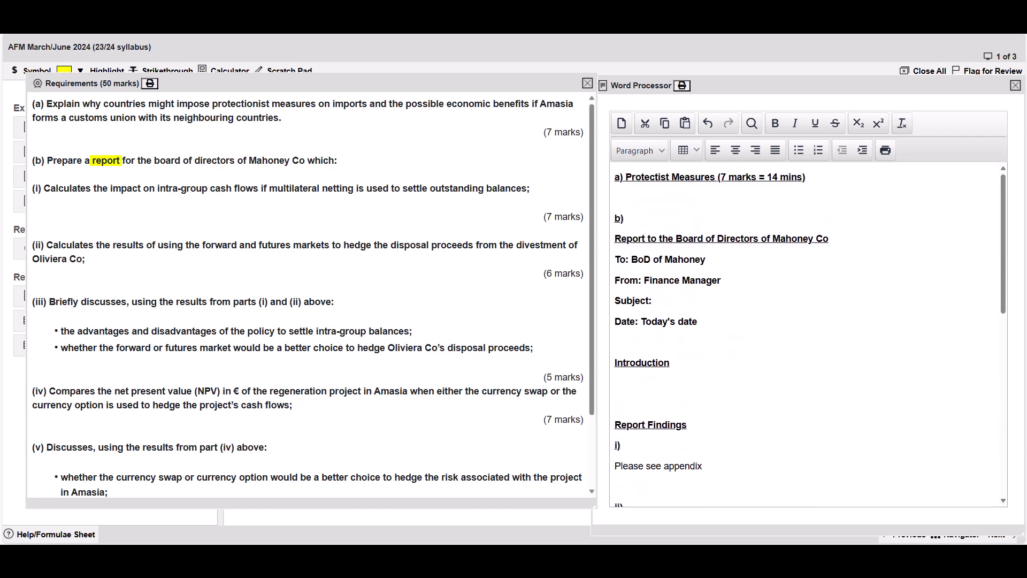
{"action": "left_click_drag", "start_coordinate": [35, 104], "coordinate": [375, 476]}
{"action": "left_click", "coordinate": [687, 424]}
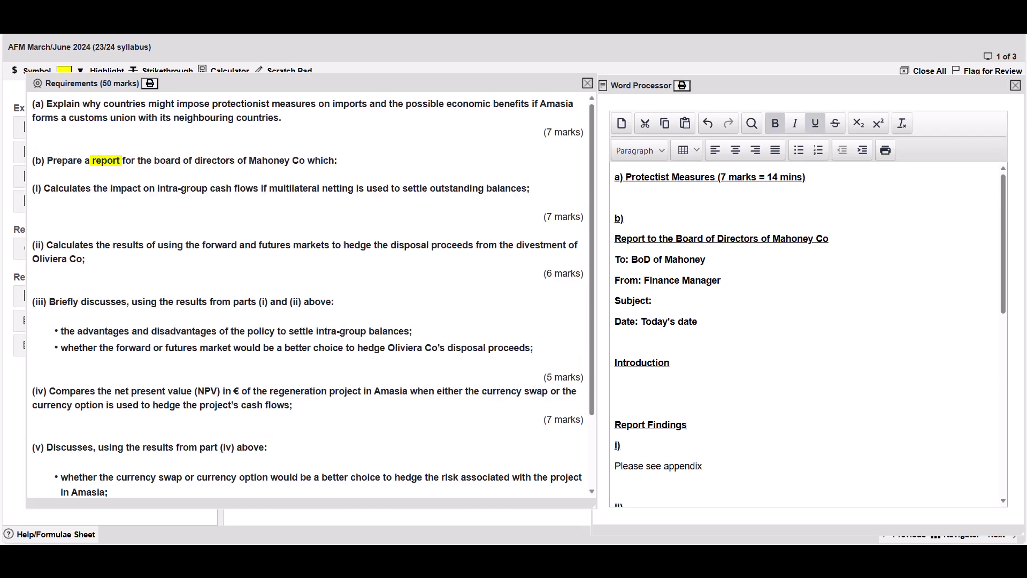
{"action": "scroll", "coordinate": [808, 335], "scroll_direction": "down", "scroll_amount": 18}
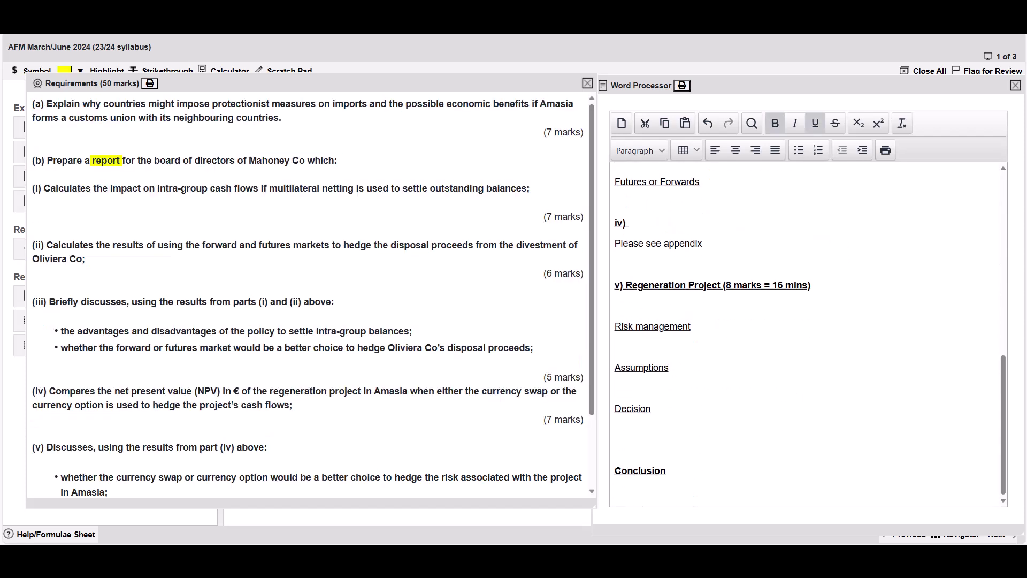
{"action": "scroll", "coordinate": [808, 335], "scroll_direction": "up", "scroll_amount": 5}
{"action": "scroll", "coordinate": [808, 335], "scroll_direction": "up", "scroll_amount": 6}
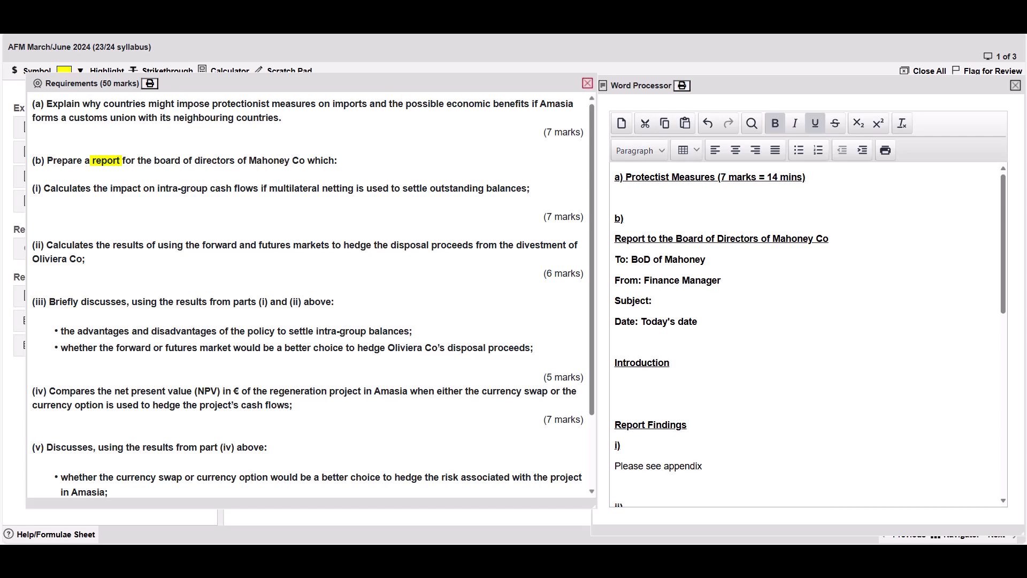
Step: Close the requirements window, and briefly open and close exhibit 1, Mahoney Co
{"action": "left_click", "coordinate": [587, 83]}
{"action": "left_click", "coordinate": [64, 126]}
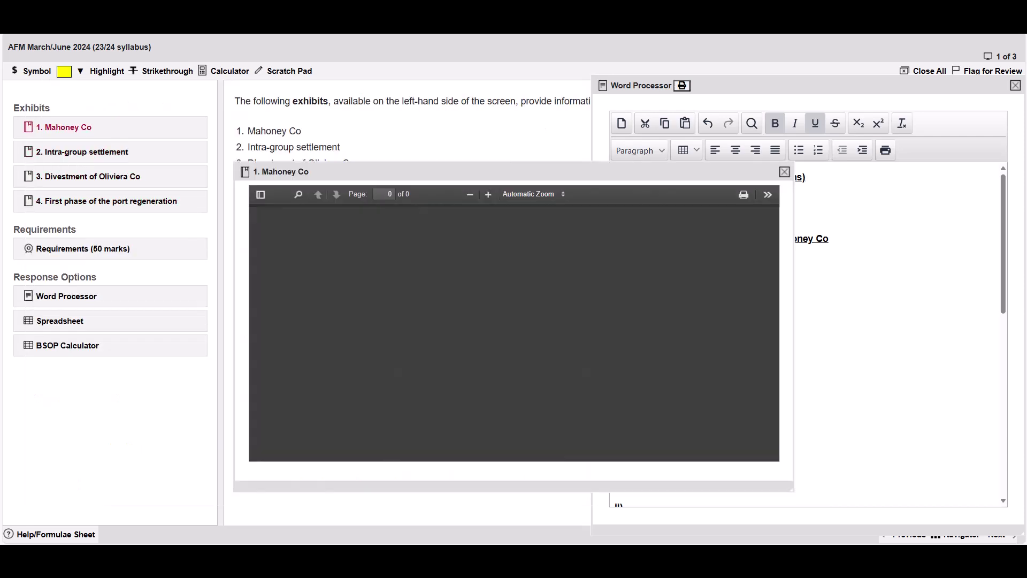
{"action": "left_click", "coordinate": [784, 171]}
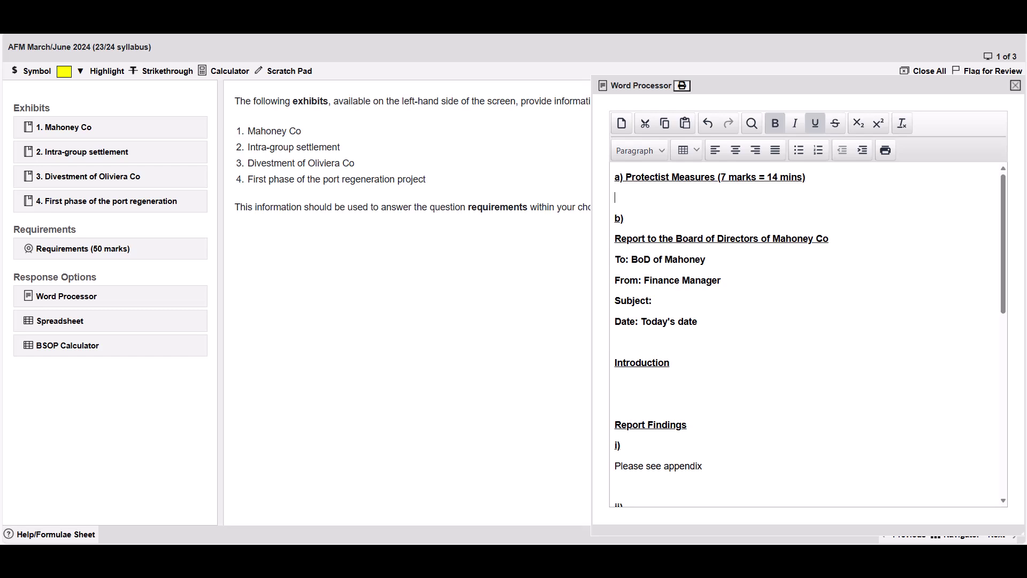
Step: Look over the complete answer plan, from heading a) Protectist Measures down to the conclusion
{"action": "scroll", "coordinate": [808, 334], "scroll_direction": "down", "scroll_amount": 8}
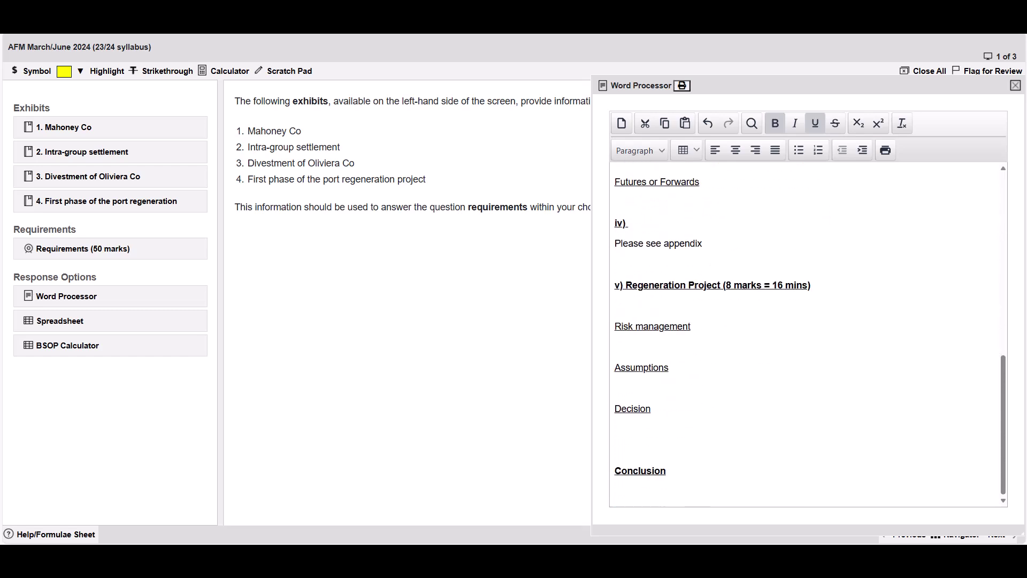
{"action": "scroll", "coordinate": [808, 335], "scroll_direction": "up", "scroll_amount": 8}
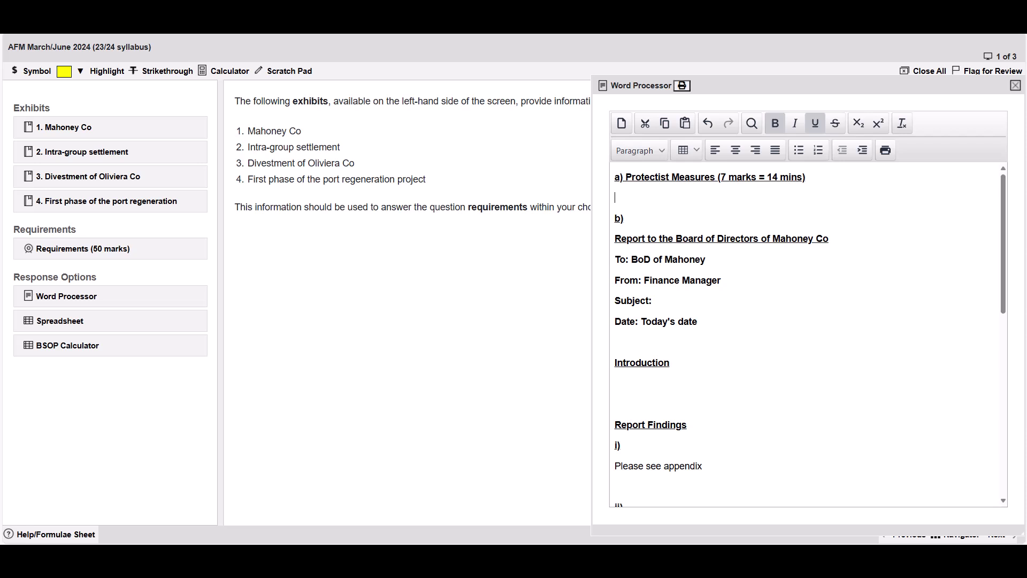
{"action": "scroll", "coordinate": [808, 335], "scroll_direction": "down", "scroll_amount": 8}
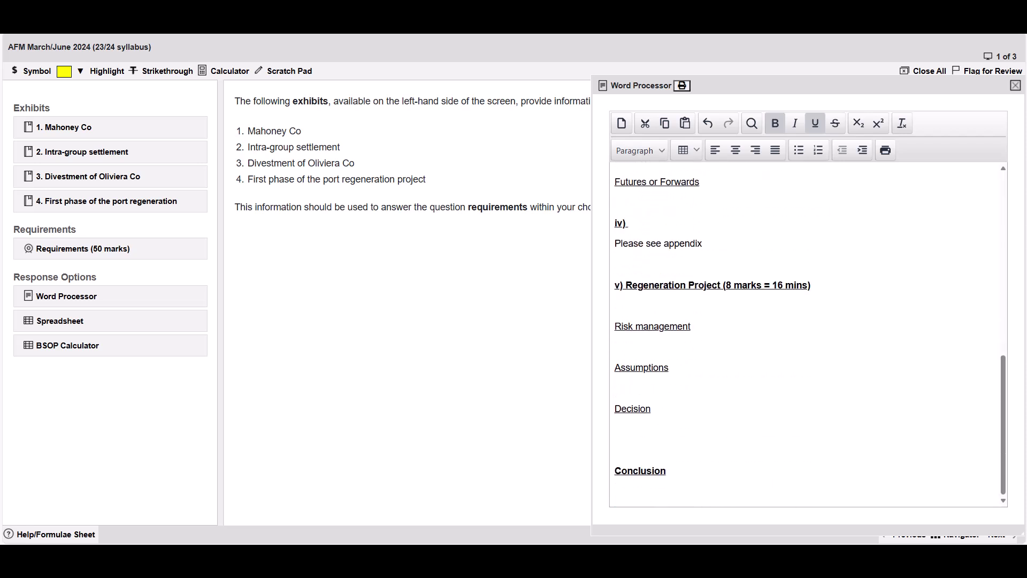